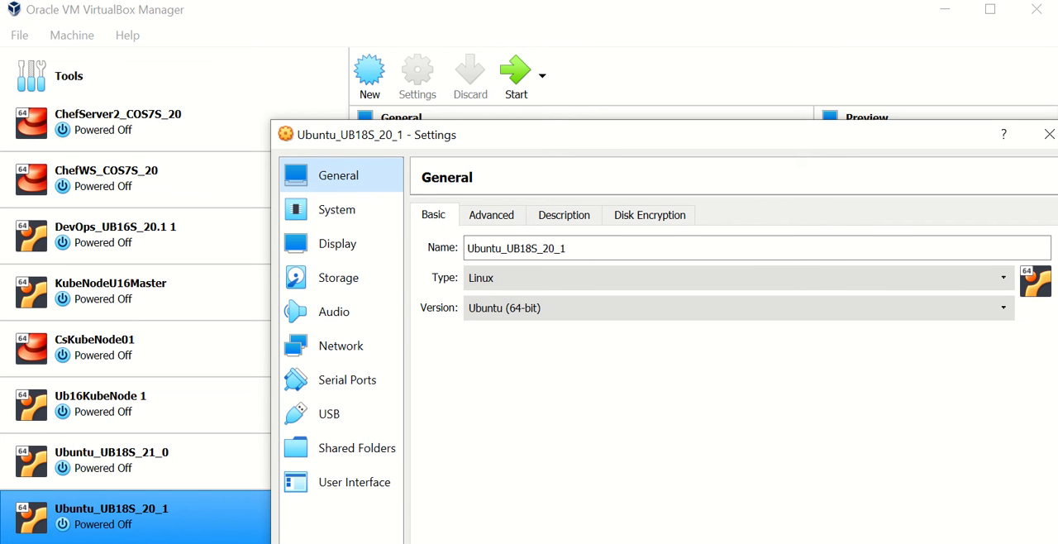
- Examine the name, operating system type and version options in the basic general settings of the Ubuntu_UB18S_20_1 machine
drag(596, 135, 486, 20)
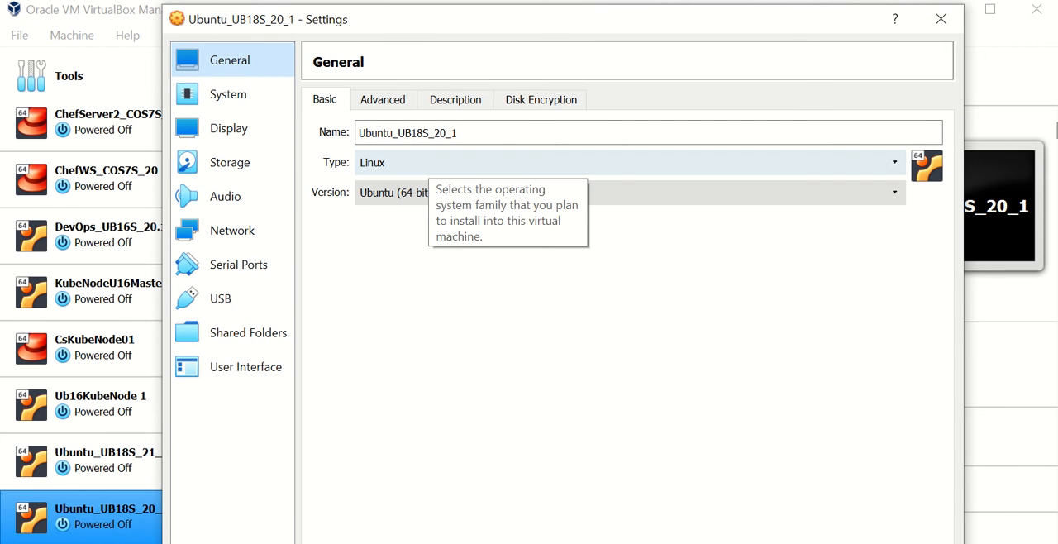
mouse_move(457, 132)
mouse_down()
mouse_move(359, 133)
mouse_move(459, 133)
mouse_up()
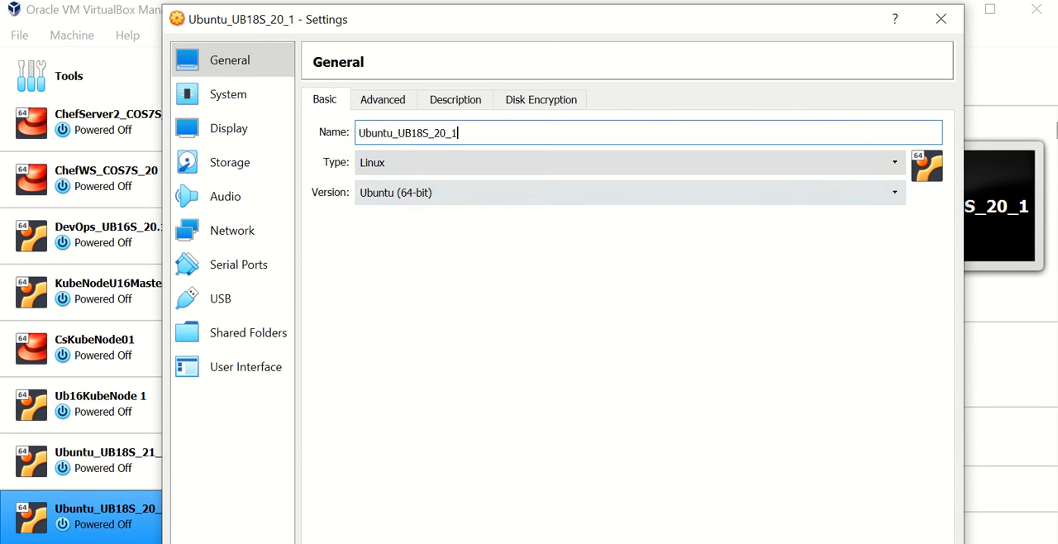
click(463, 163)
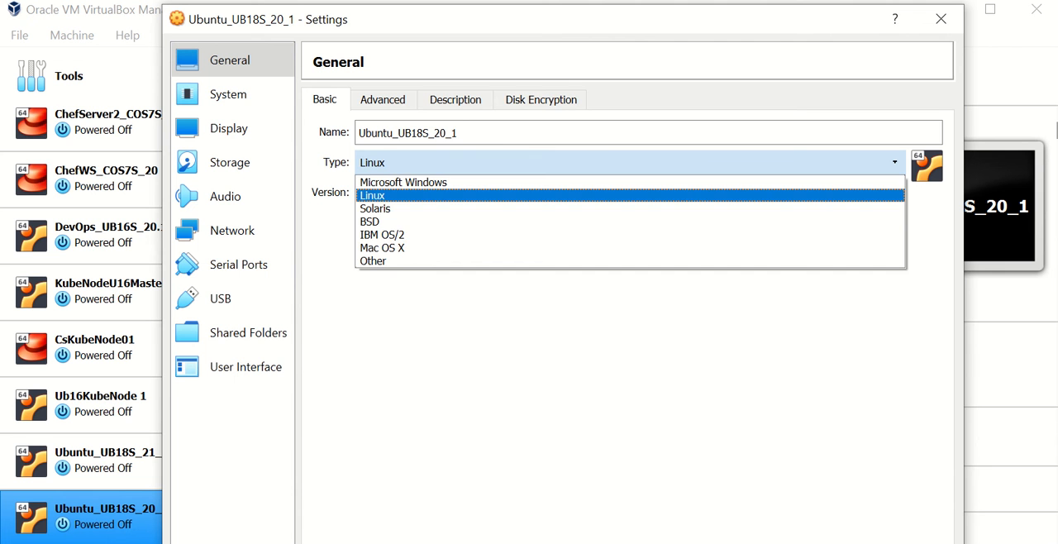
click(529, 162)
click(529, 193)
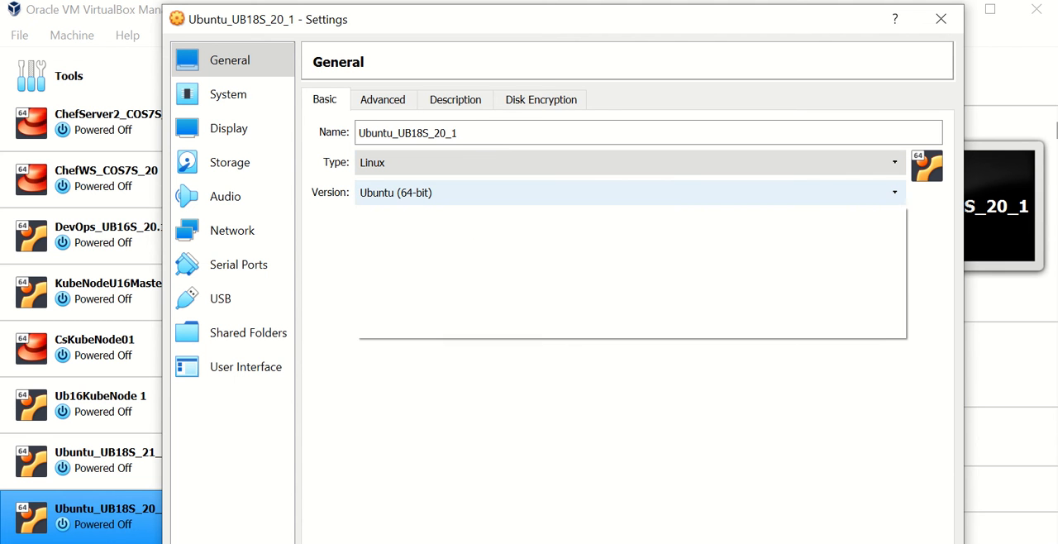
click(529, 192)
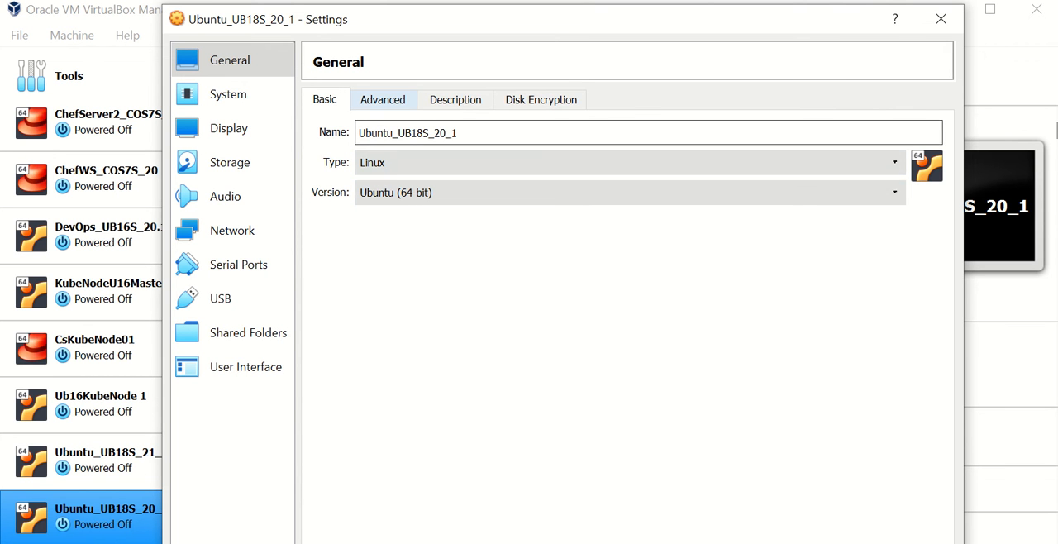
- Review the machine's snapshot folder, shared clipboard, drag-and-drop, description and disk encryption settings
click(383, 99)
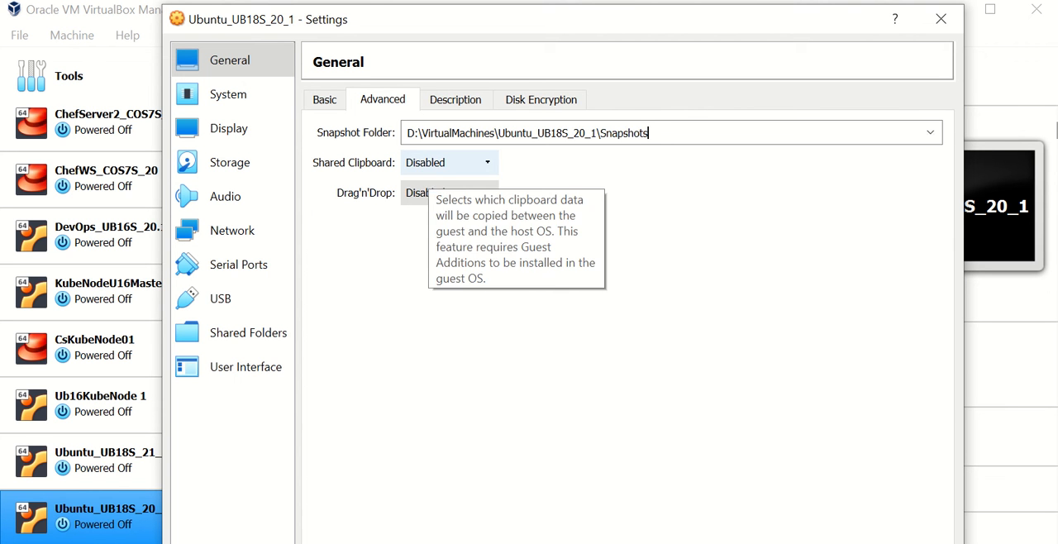
click(430, 164)
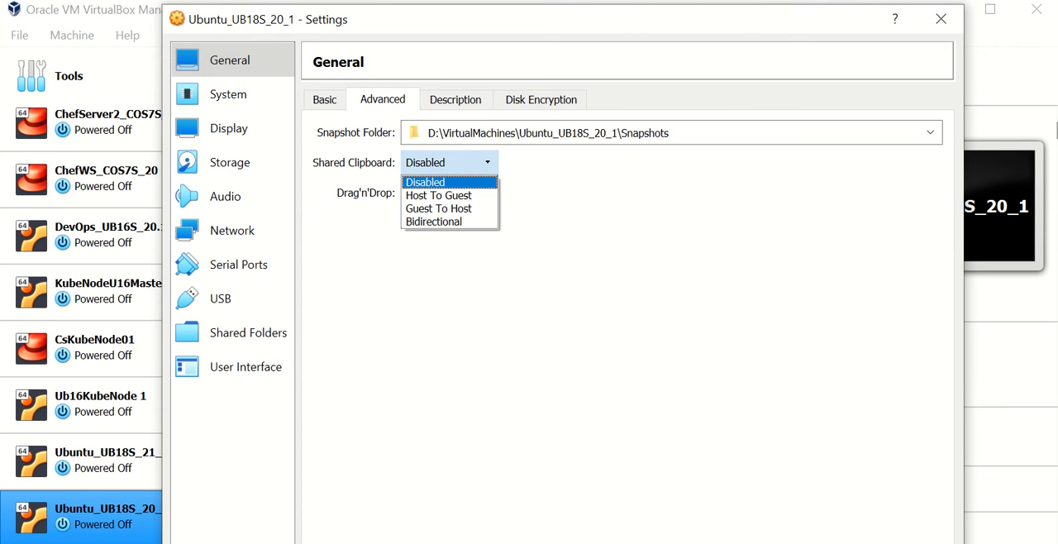
click(425, 182)
click(438, 193)
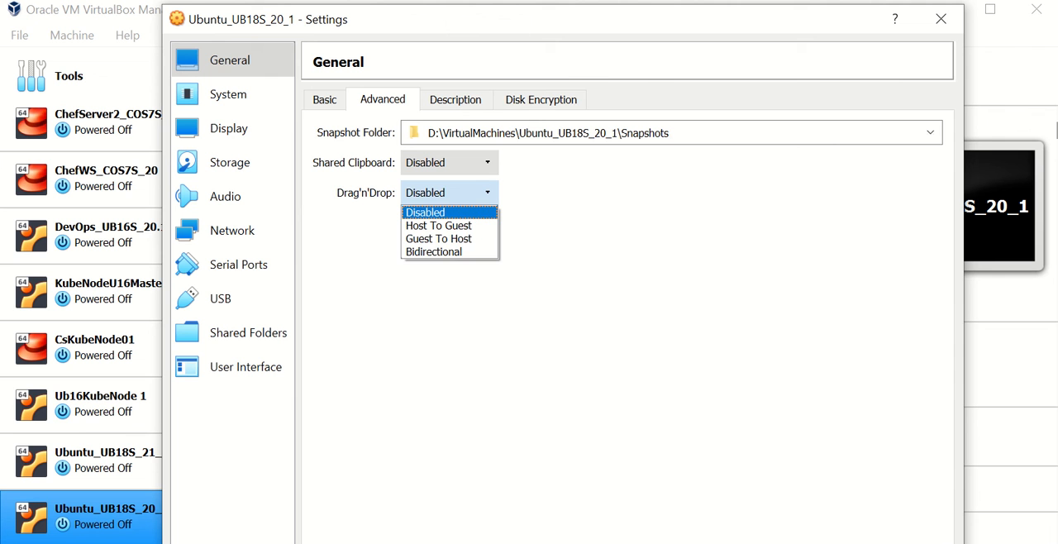
click(430, 213)
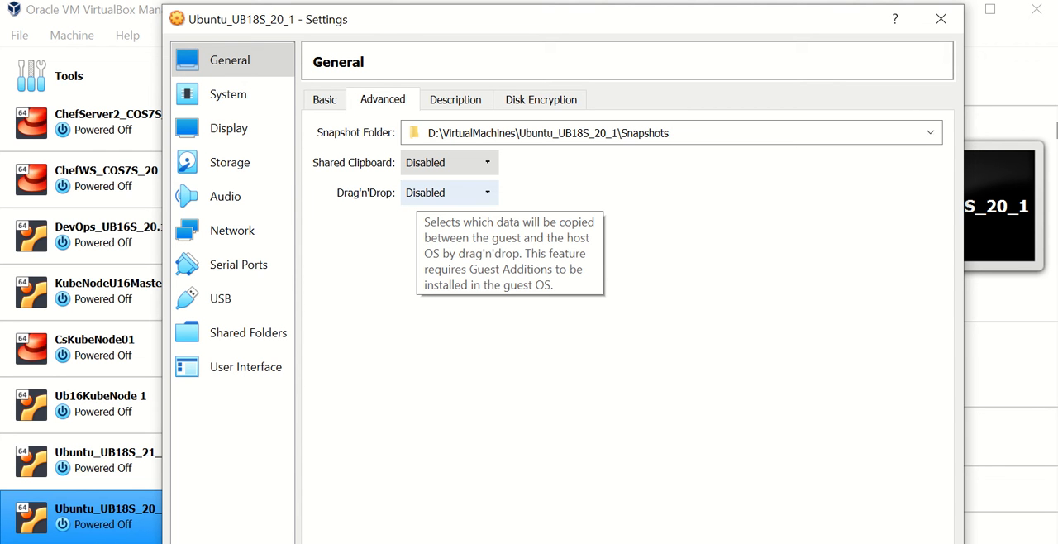
click(455, 99)
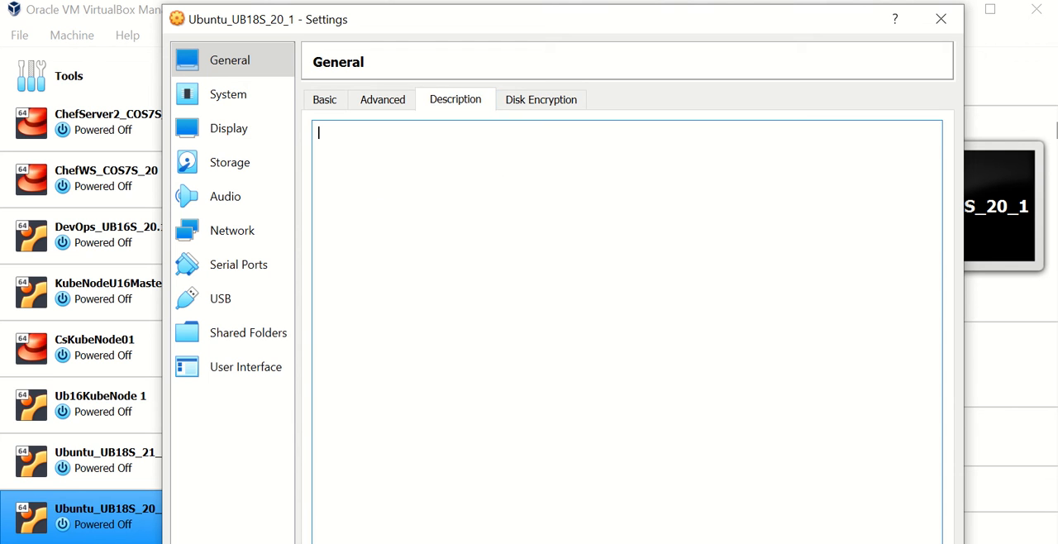
click(540, 100)
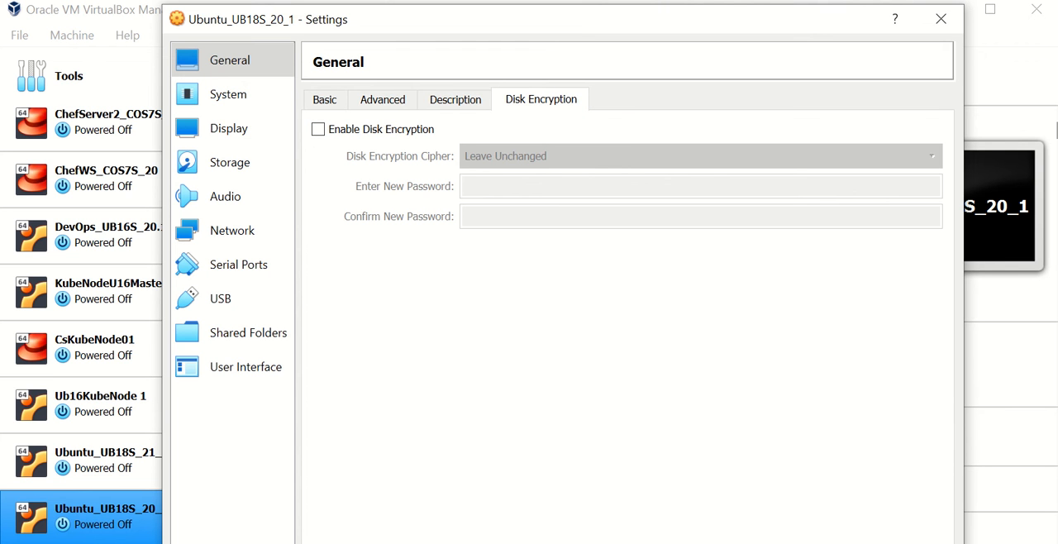
click(383, 99)
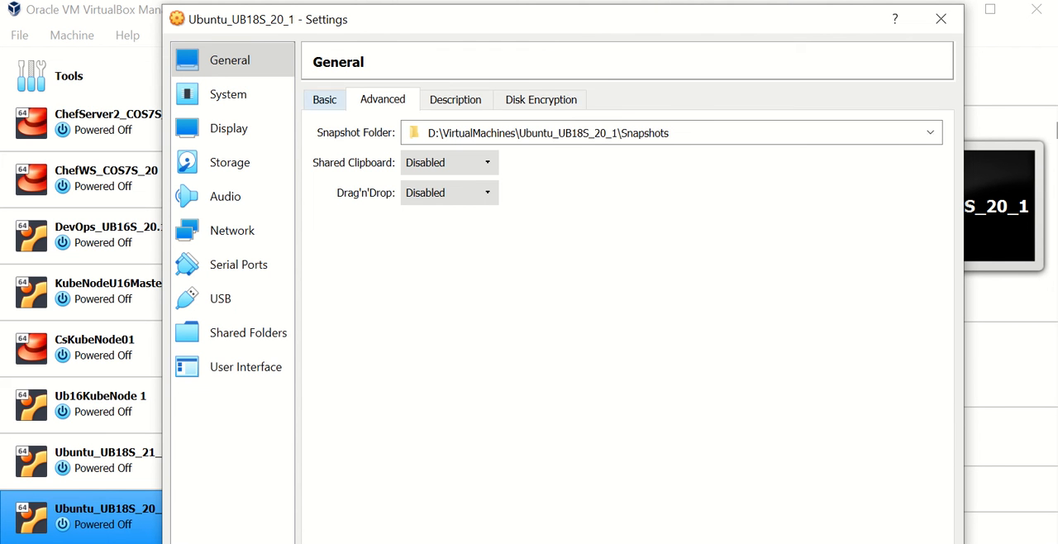
- Set the virtual machine's base memory to 3072 MB and check the pointing device setting
click(228, 94)
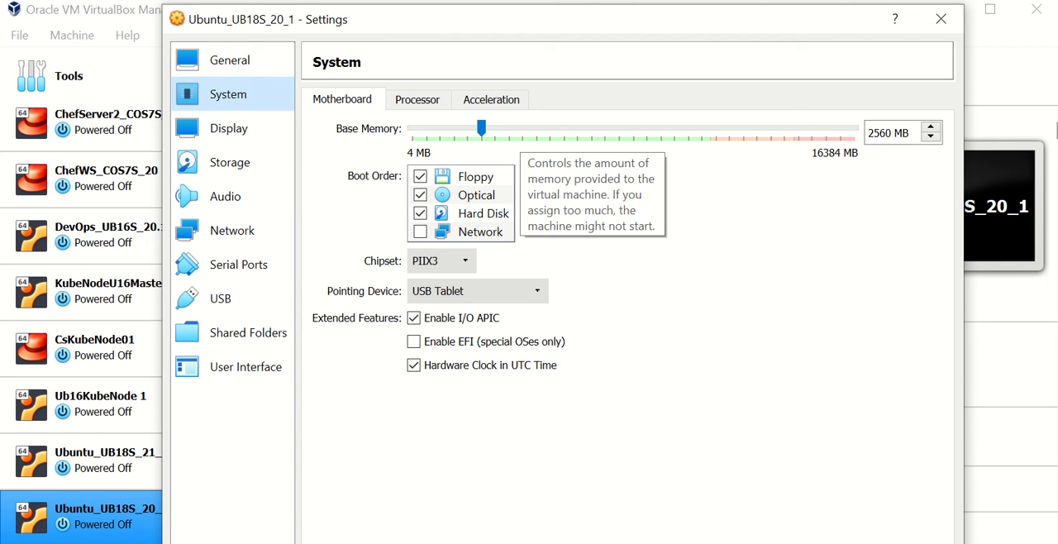
click(517, 130)
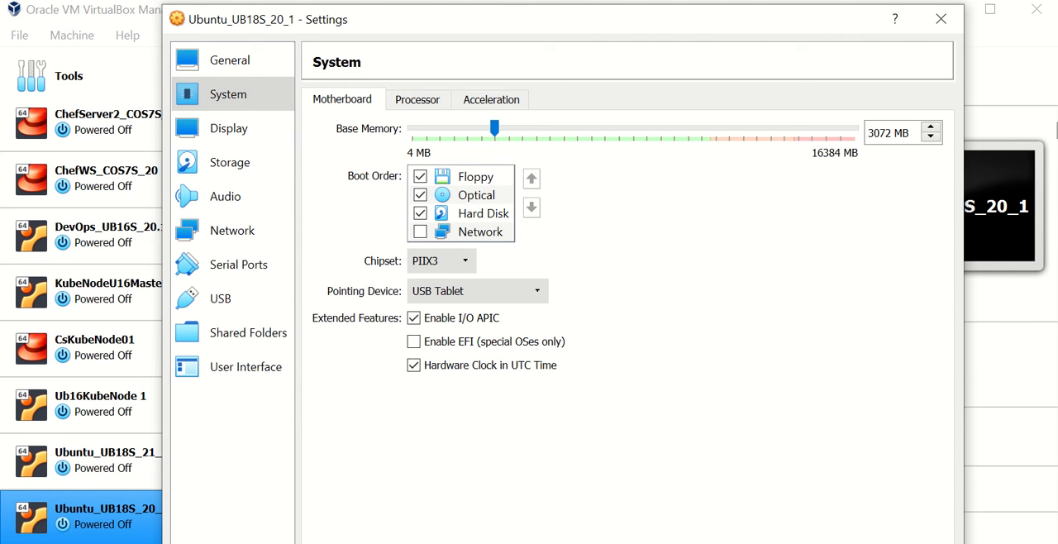
click(517, 131)
click(489, 130)
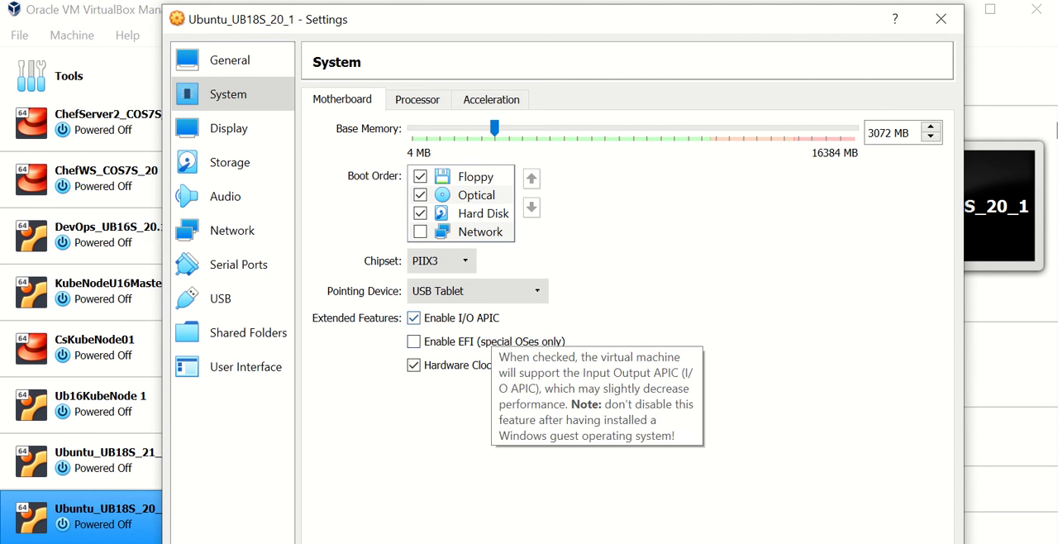
click(499, 293)
click(499, 294)
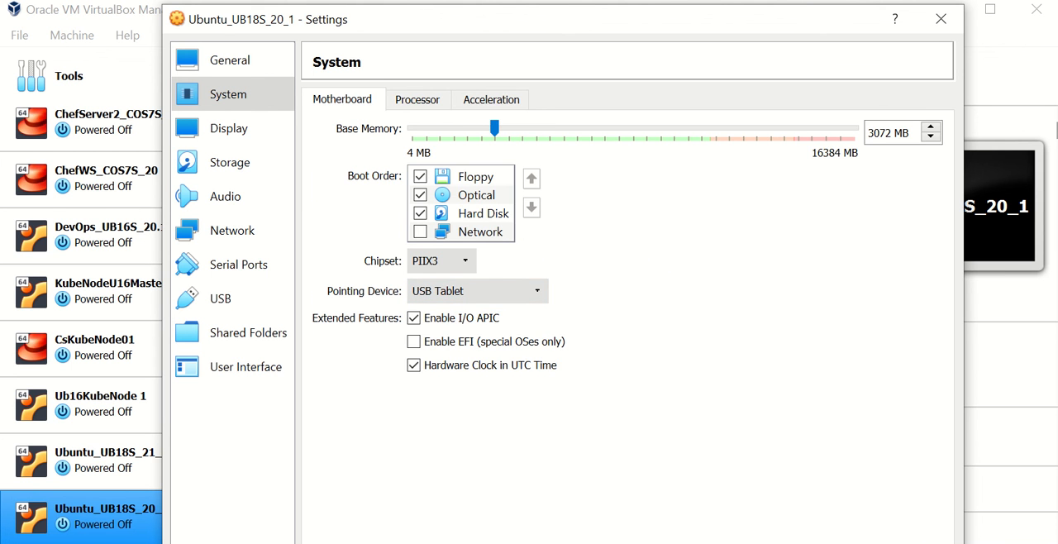
- Try a processor count of 2 for the virtual machine and restore it to 1
click(417, 99)
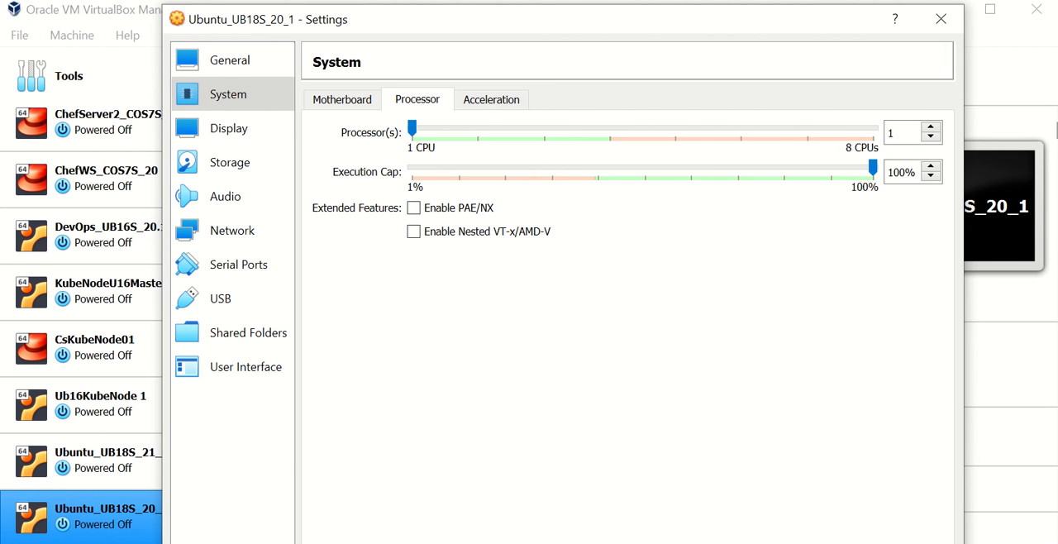
click(478, 128)
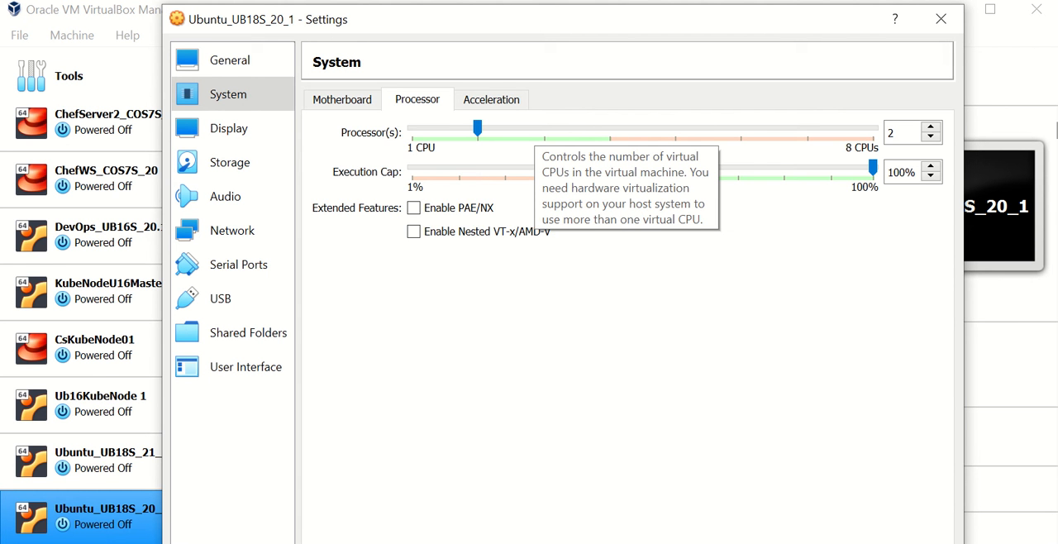
click(412, 128)
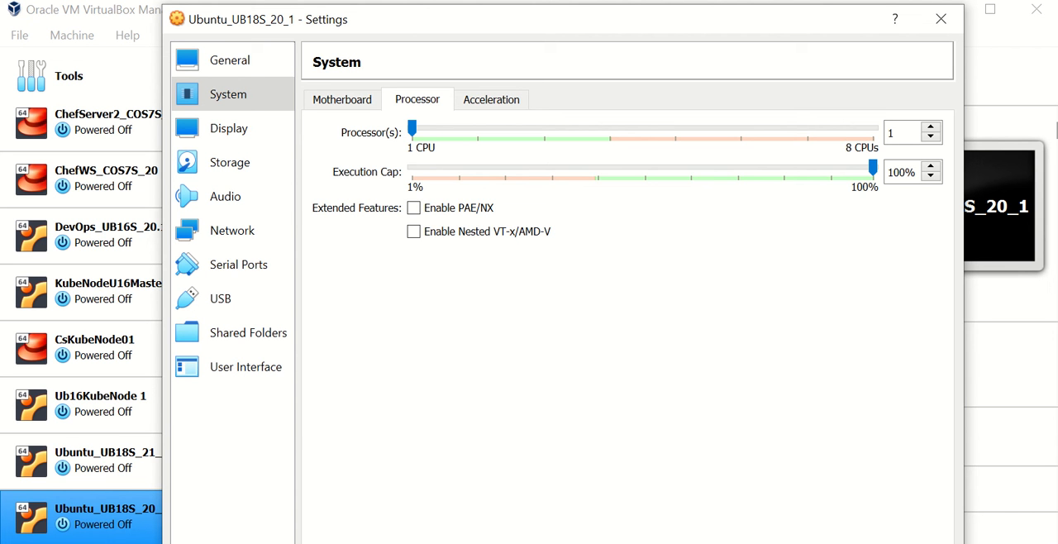
- Inspect the Ubuntu_UB18S_20_1.vdi disk, the SATA controller's attributes and the selector for adding another hard disk
click(229, 163)
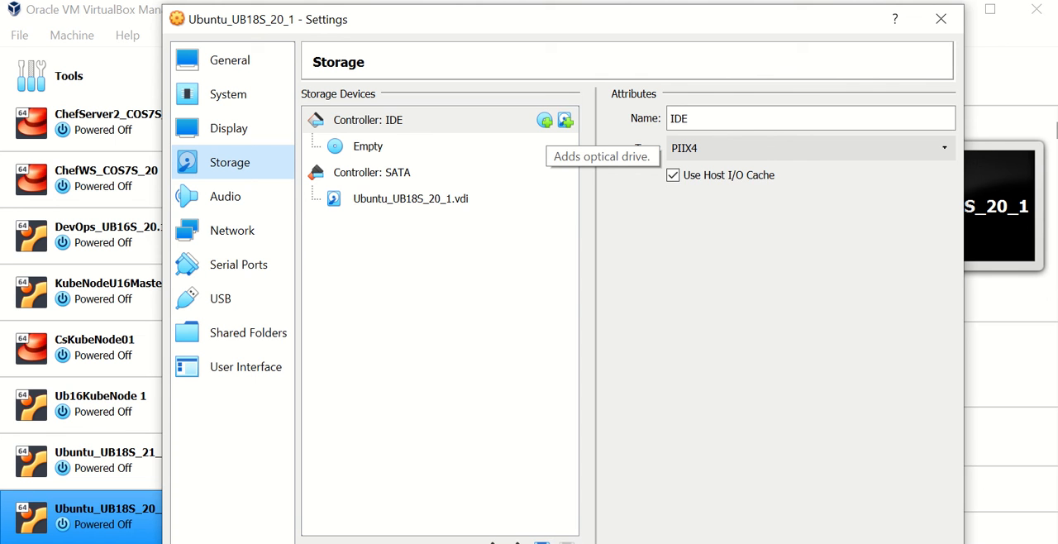
click(411, 199)
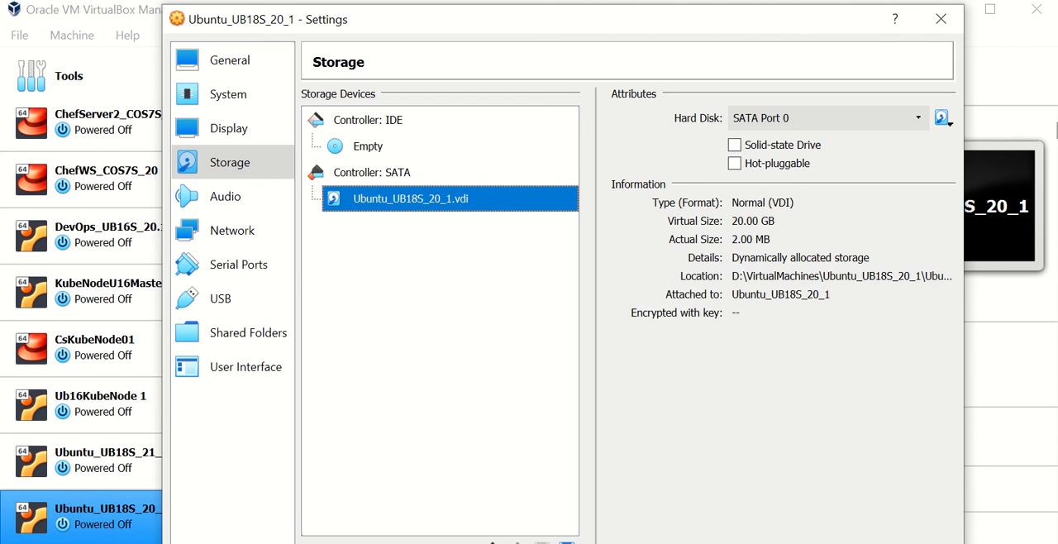
click(372, 172)
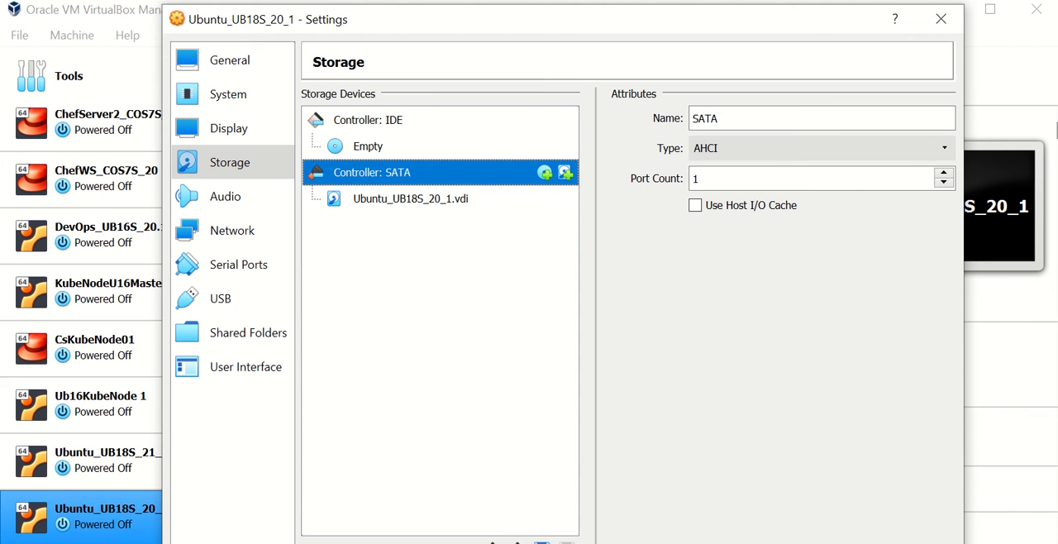
click(565, 172)
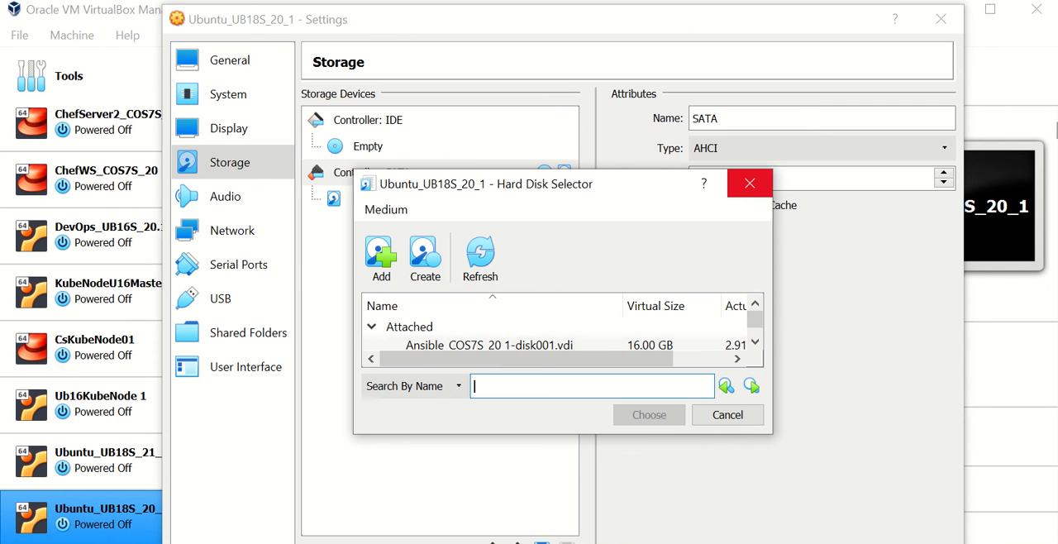
click(749, 183)
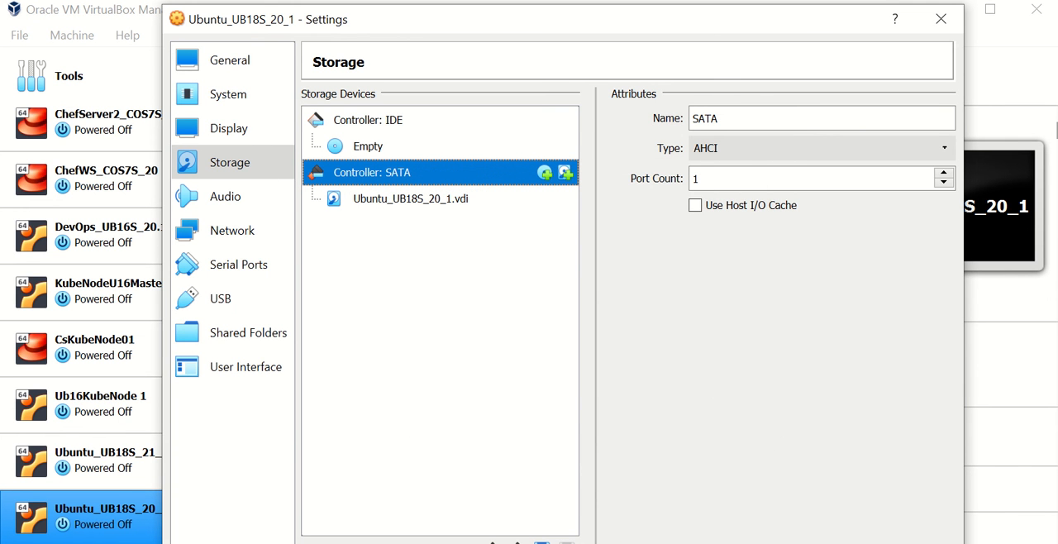
- Begin adding an optical drive to the IDE controller and register ubuntu-18.04.3-live-server-amd64.iso among its available disk images
click(368, 120)
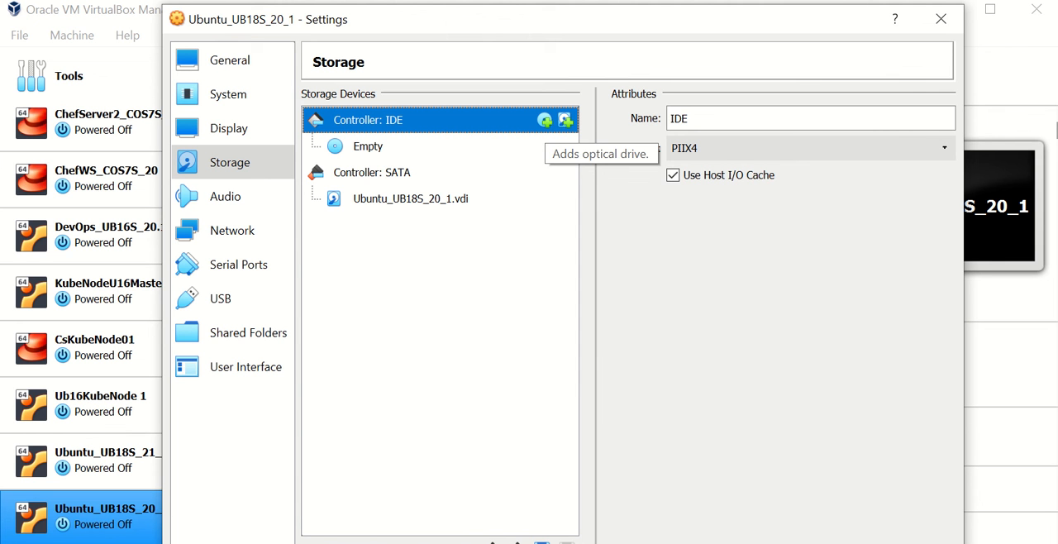
click(565, 119)
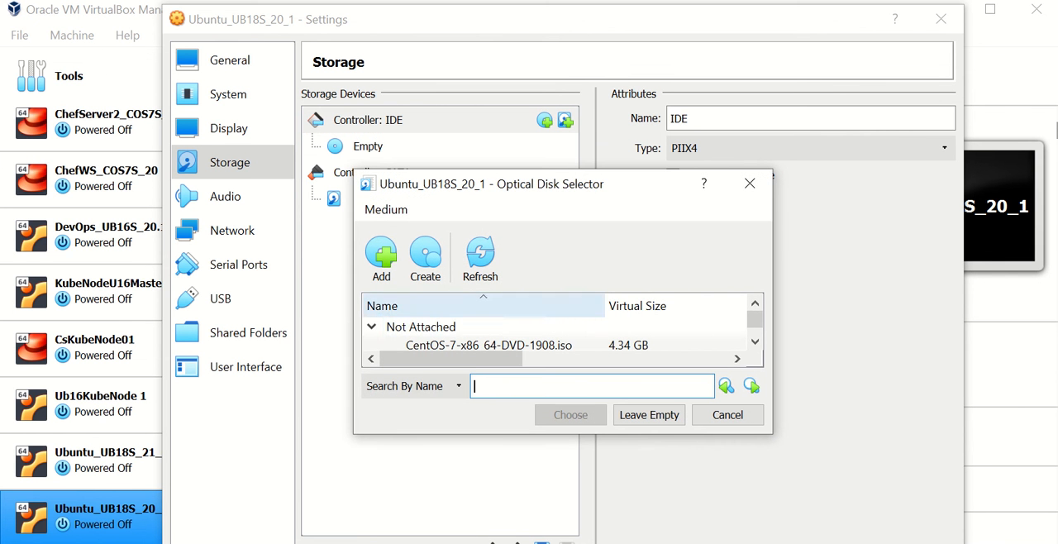
click(755, 341)
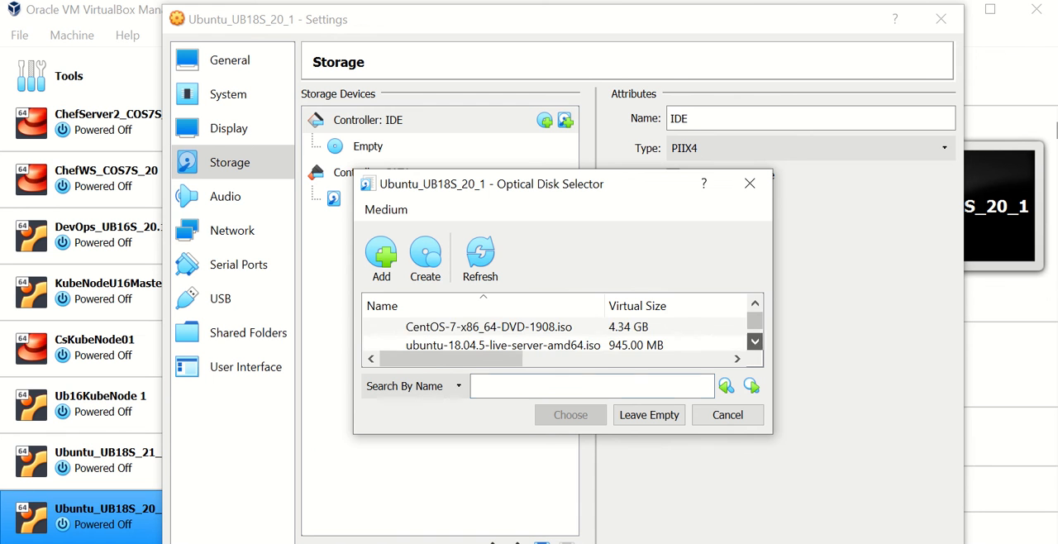
click(755, 342)
click(754, 342)
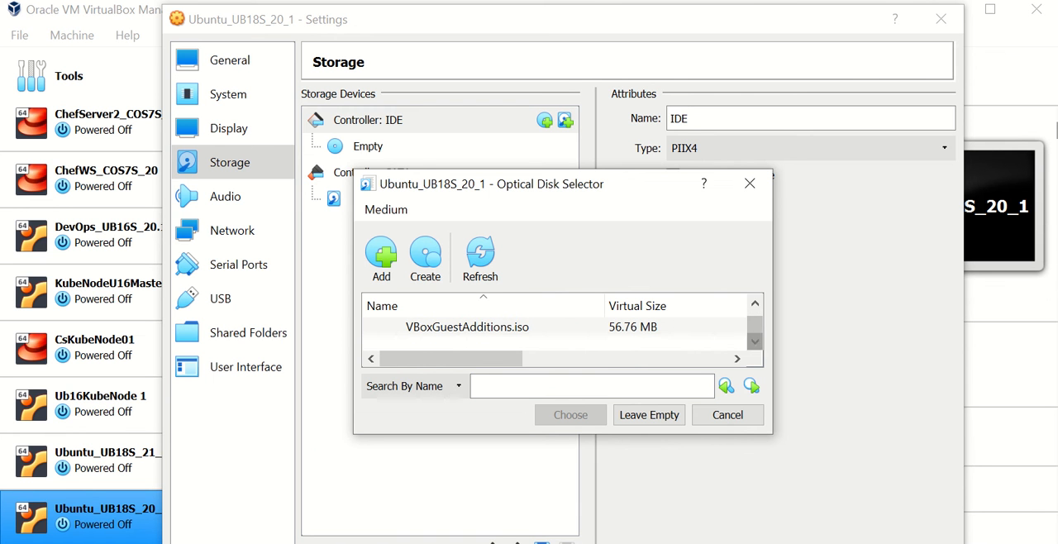
click(755, 303)
click(755, 302)
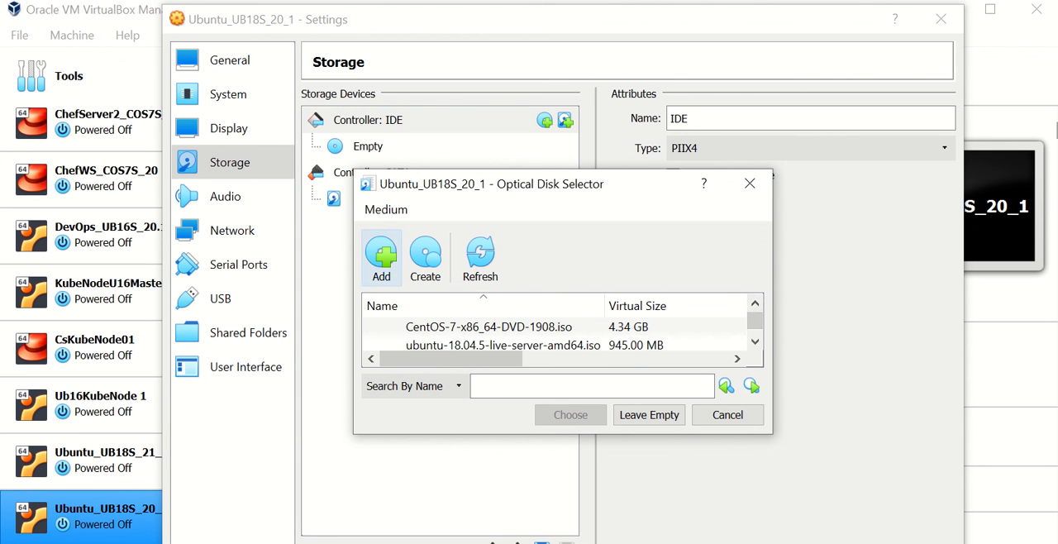
click(381, 255)
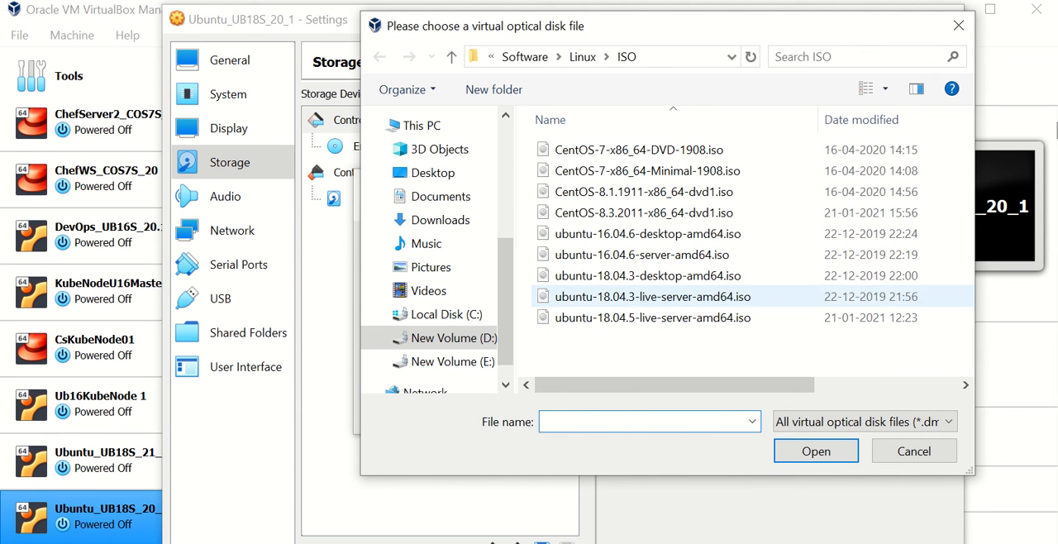
click(654, 297)
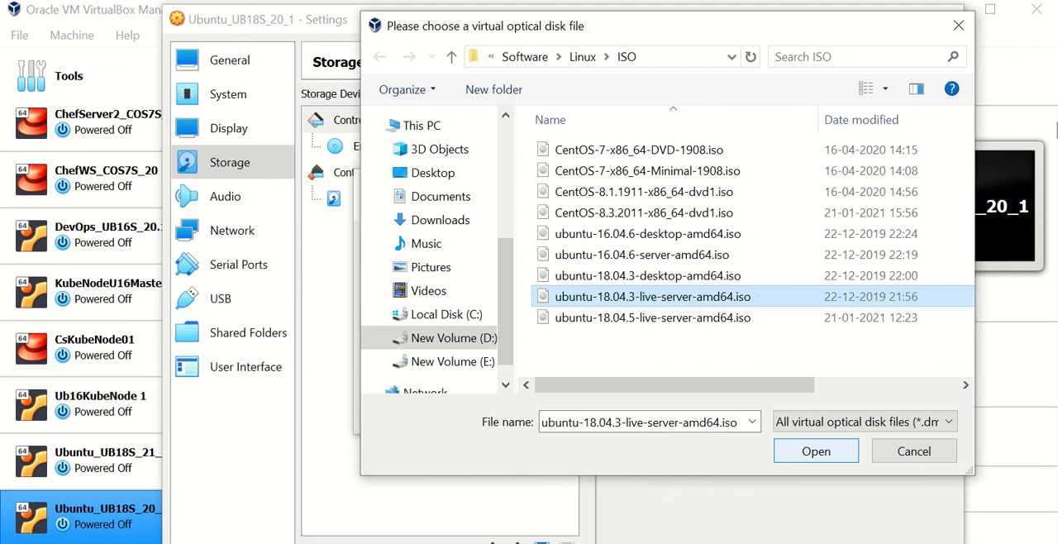
click(816, 451)
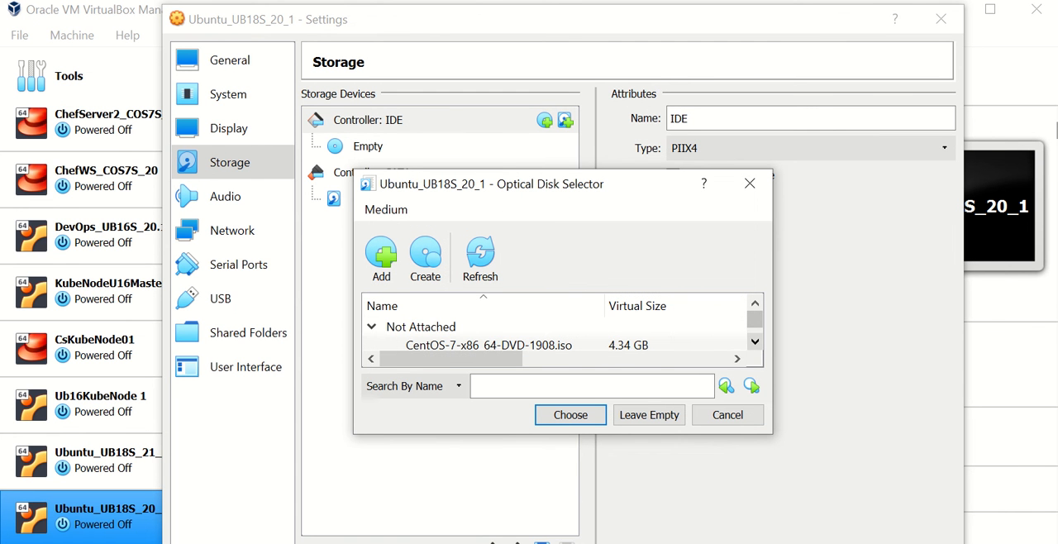
- Choose ubuntu-18.04.5-live-server-amd64.iso as the disk image for the IDE controller's new optical drive
click(755, 341)
click(755, 341)
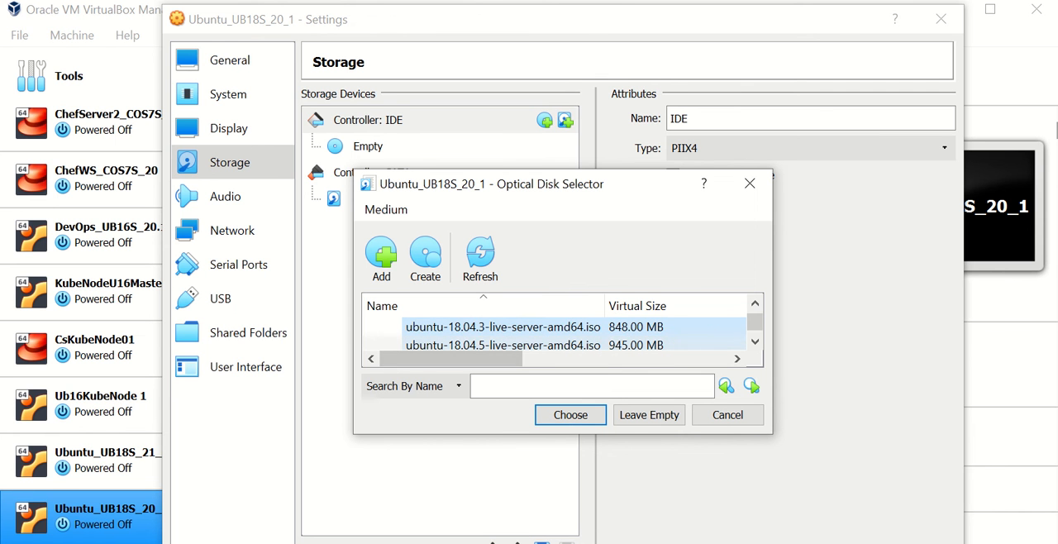
click(504, 343)
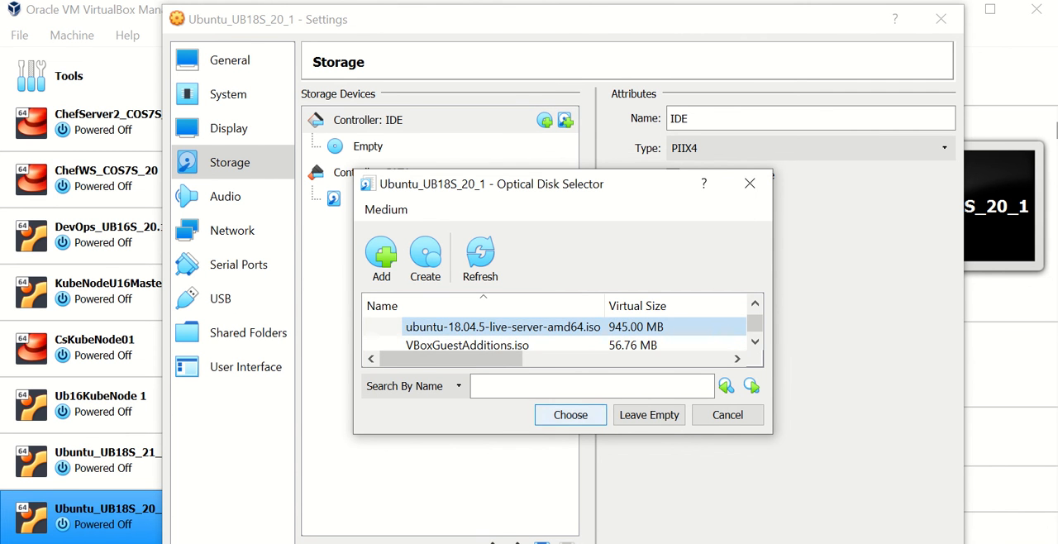
key(Return)
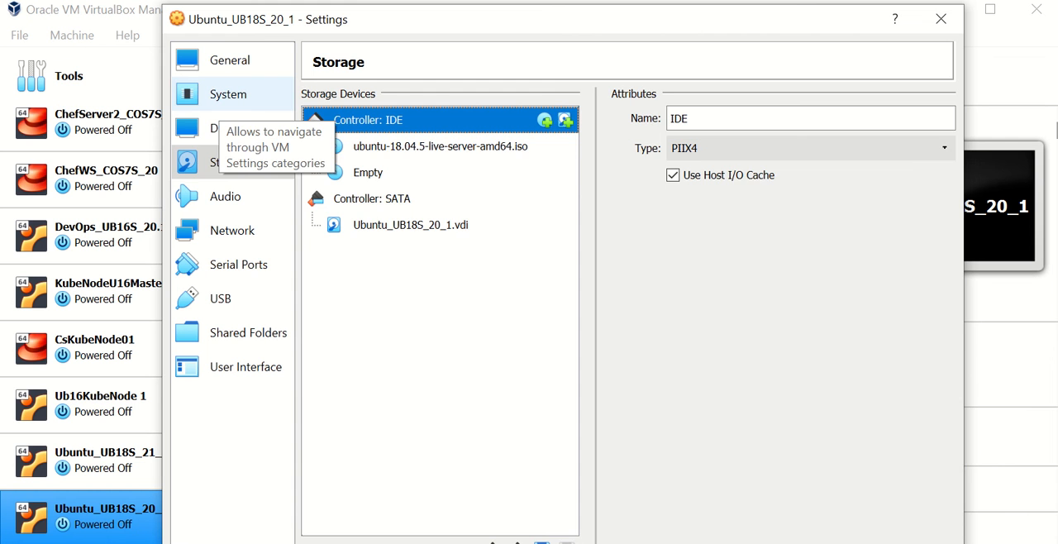
- Check the virtual machine's boot order among its motherboard settings
click(219, 99)
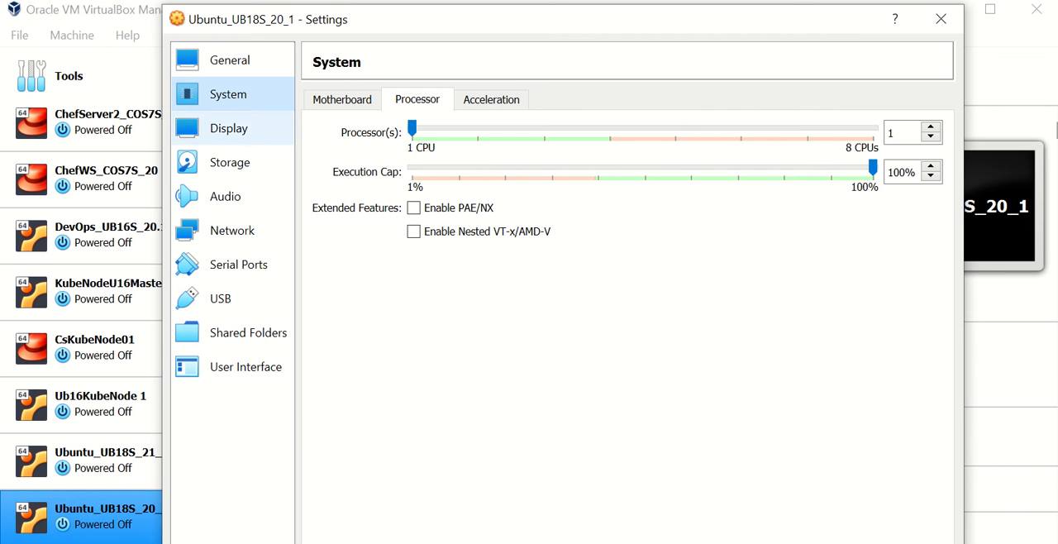
click(342, 100)
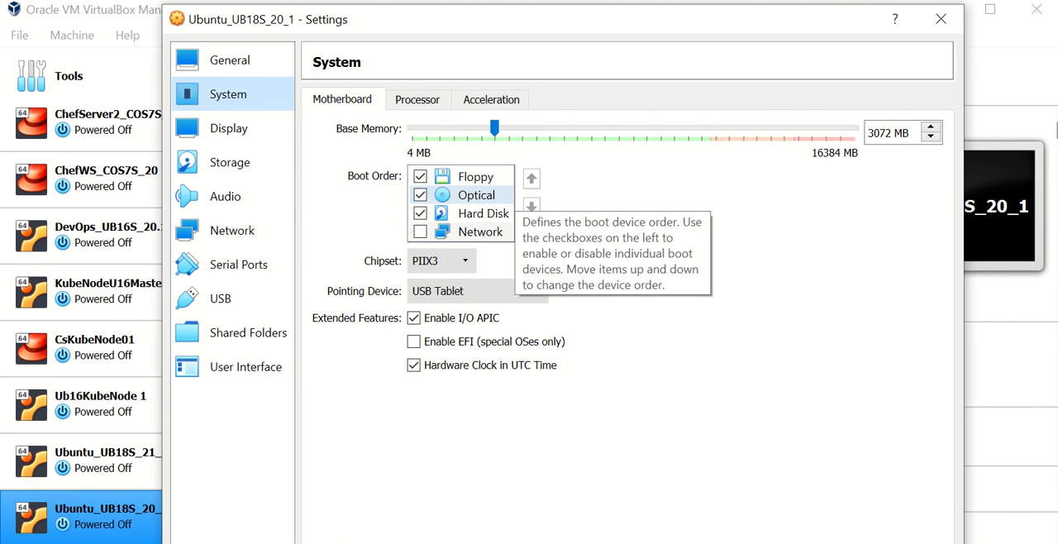
- Remove the optical drive holding ubuntu-18.04.5-live-server-amd64.iso from the IDE controller
click(230, 162)
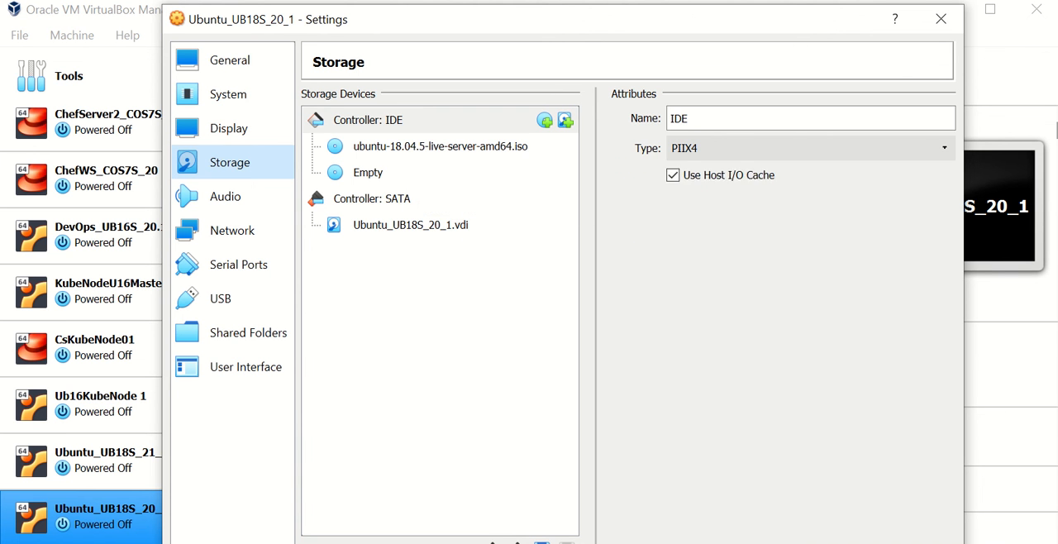
click(405, 149)
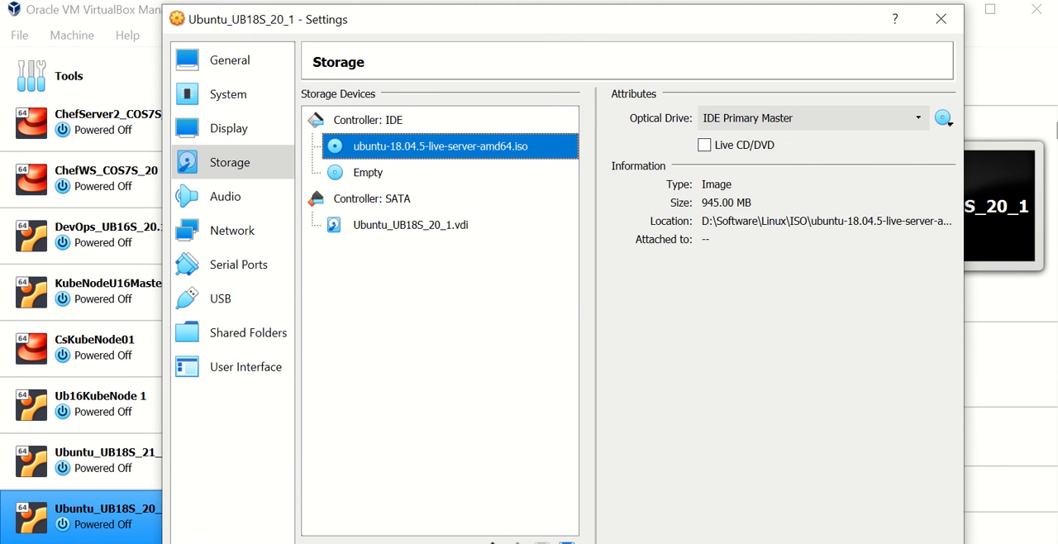
drag(529, 20, 532, 0)
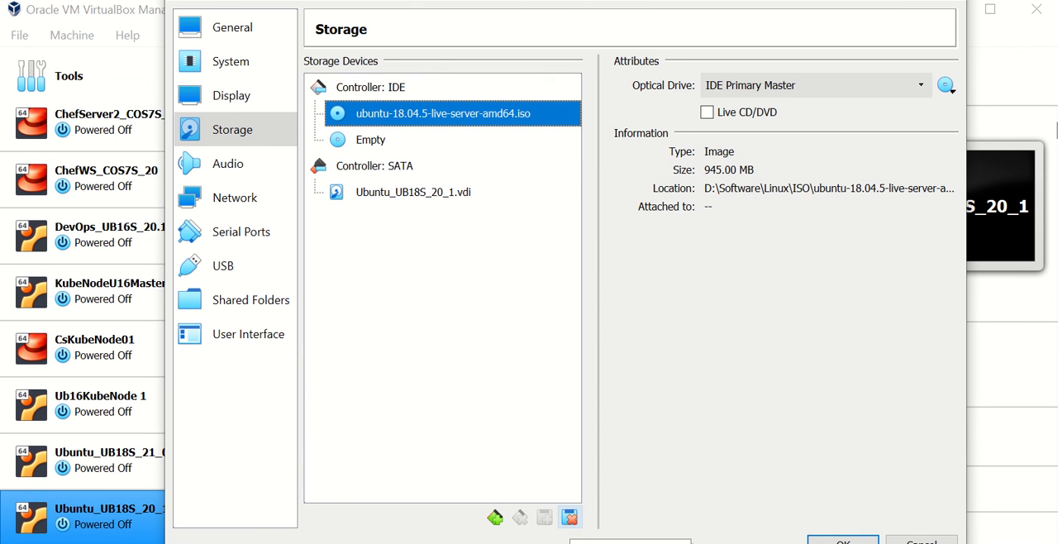
click(570, 517)
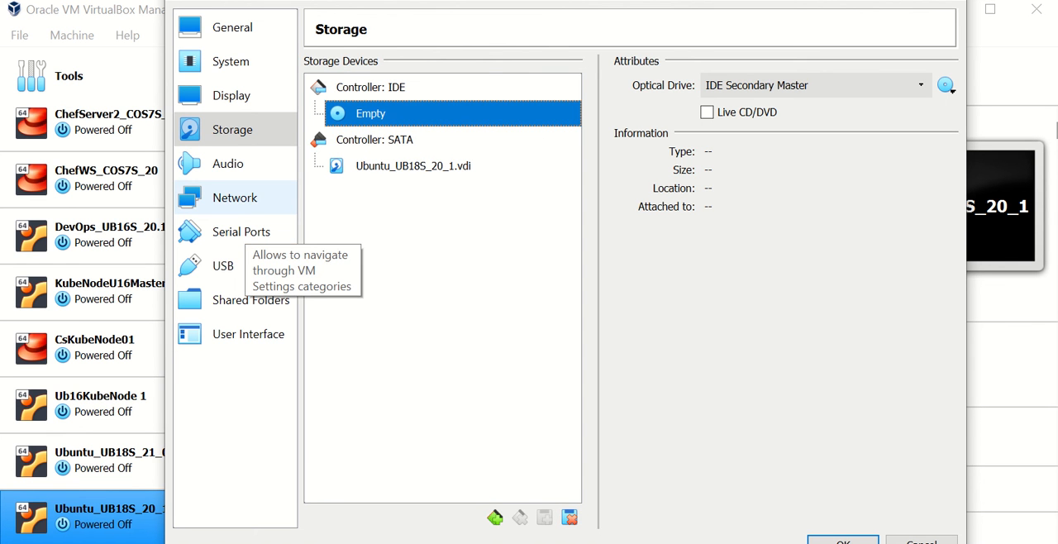
- Attach network adapter 1 to a Host-only Adapter using the VirtualBox Host-Only Ethernet Adapter
click(240, 202)
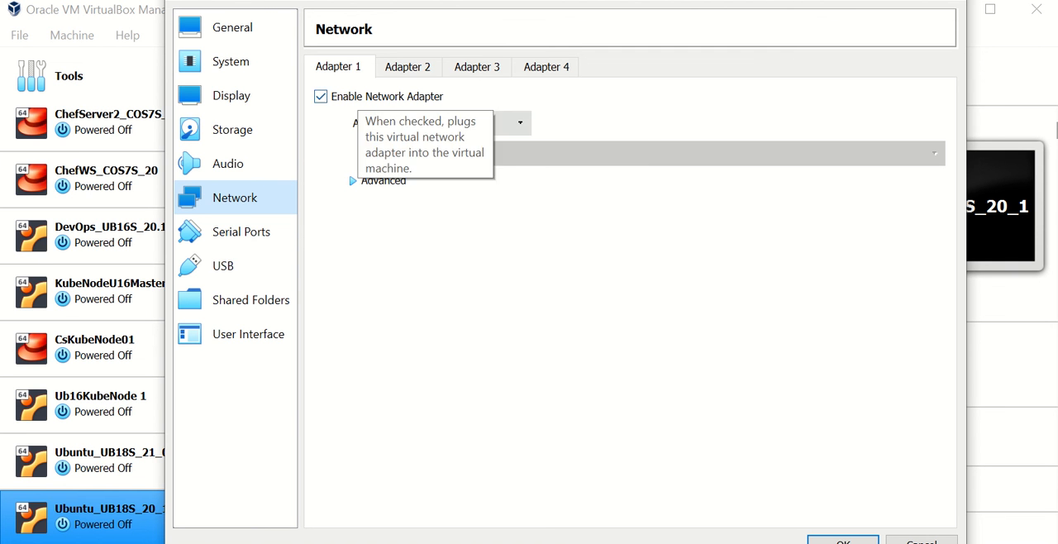
click(473, 125)
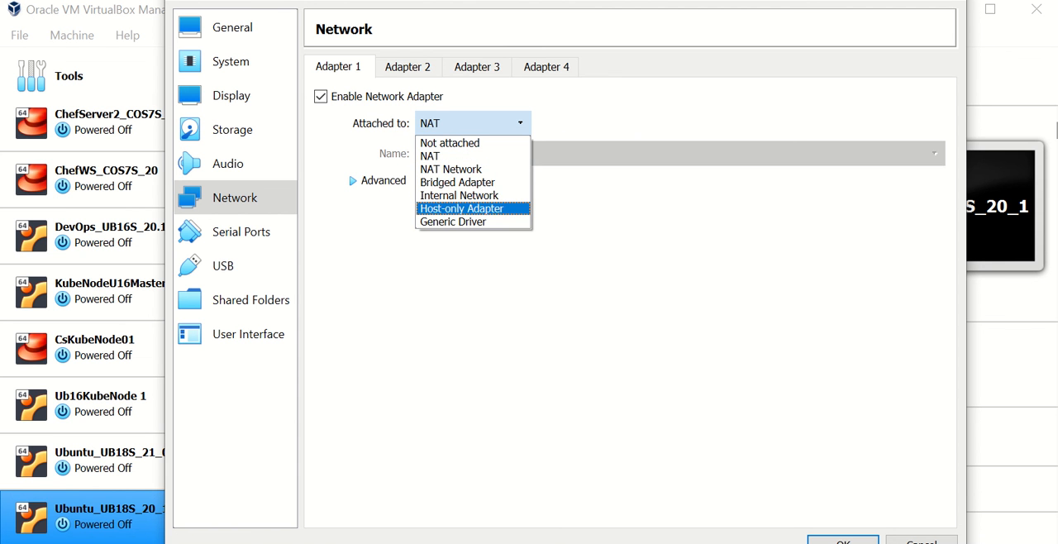
click(461, 208)
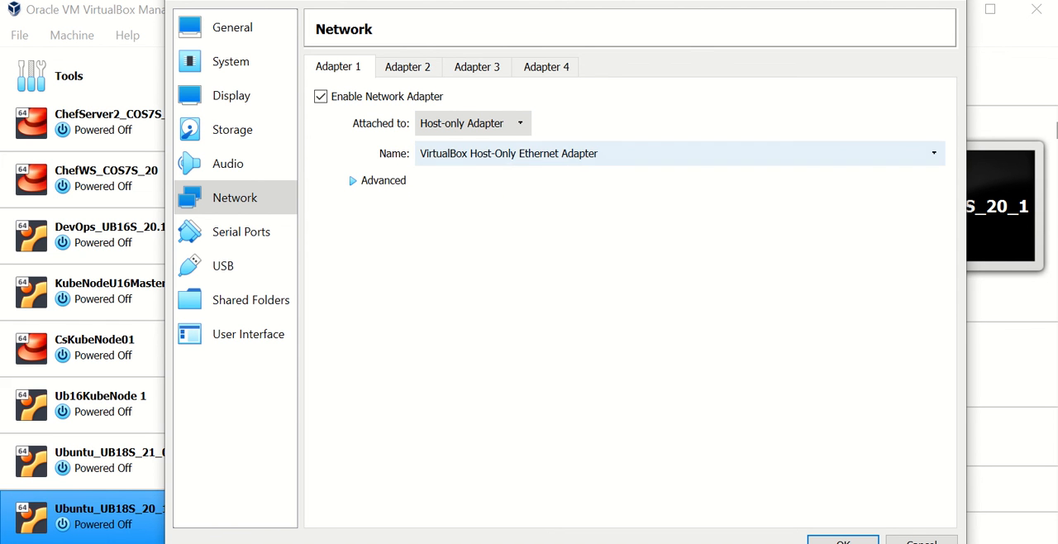
click(549, 155)
click(546, 173)
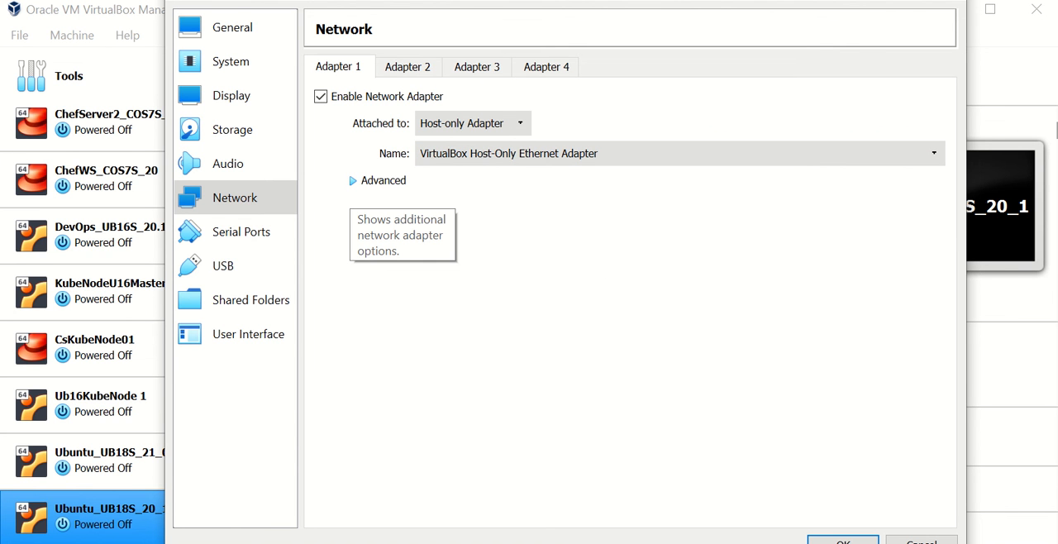
- Show the advanced options of network adapter 1 and set its promiscuous mode to Allow All
click(364, 181)
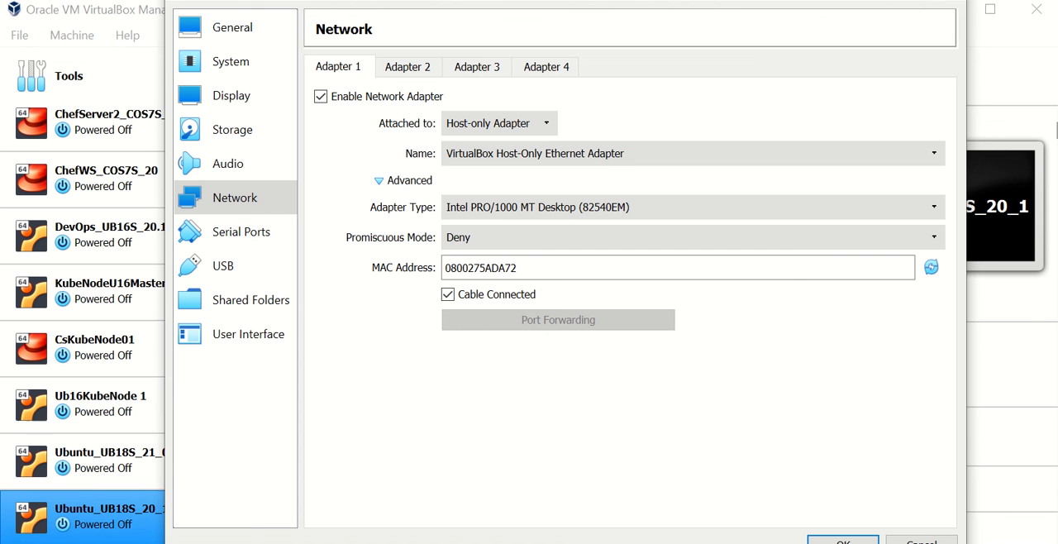
click(693, 237)
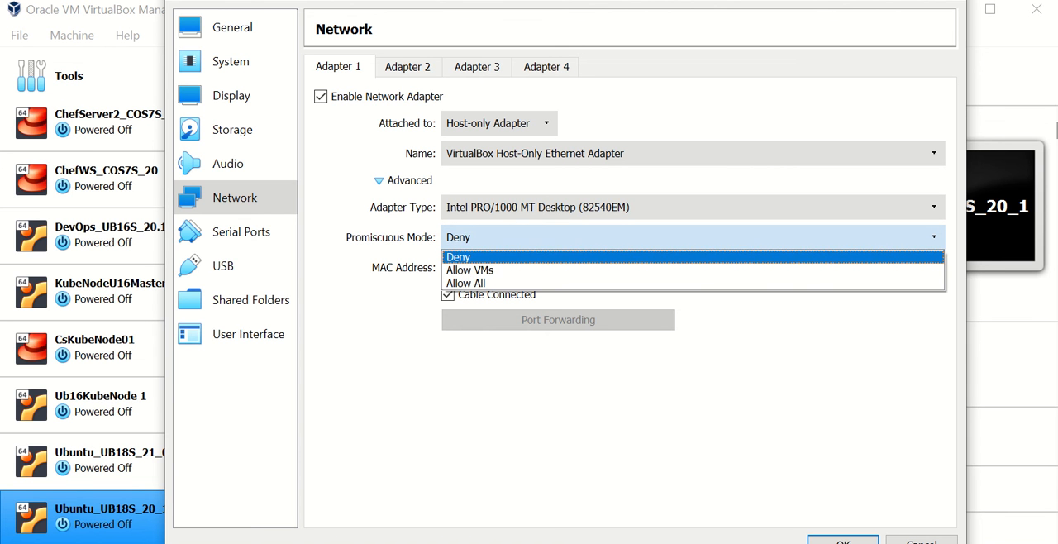
key(Down)
key(Down)
key(Return)
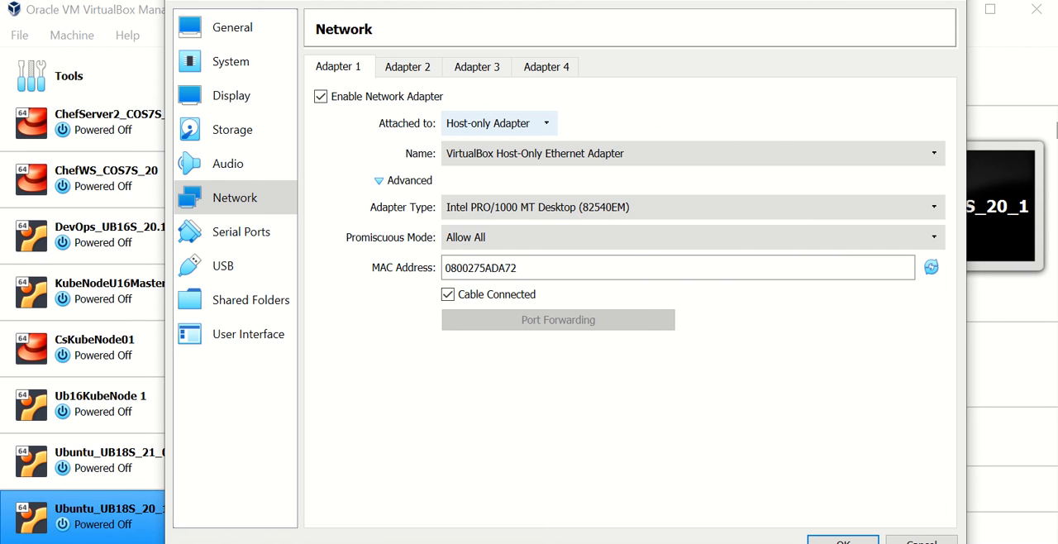
- Enable network adapter 2, attach it to NAT and compare its settings with those of adapter 1
click(408, 66)
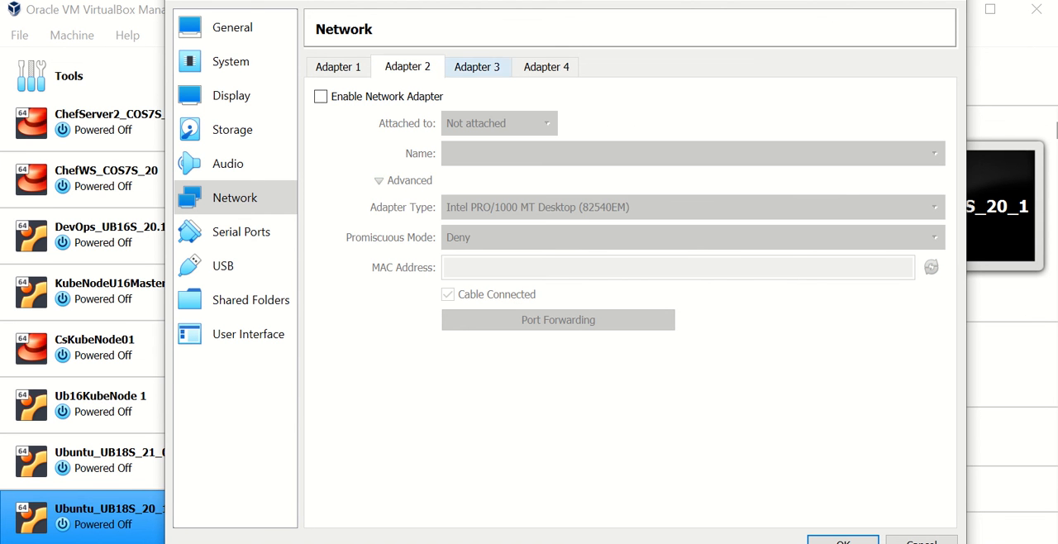
click(477, 66)
click(547, 66)
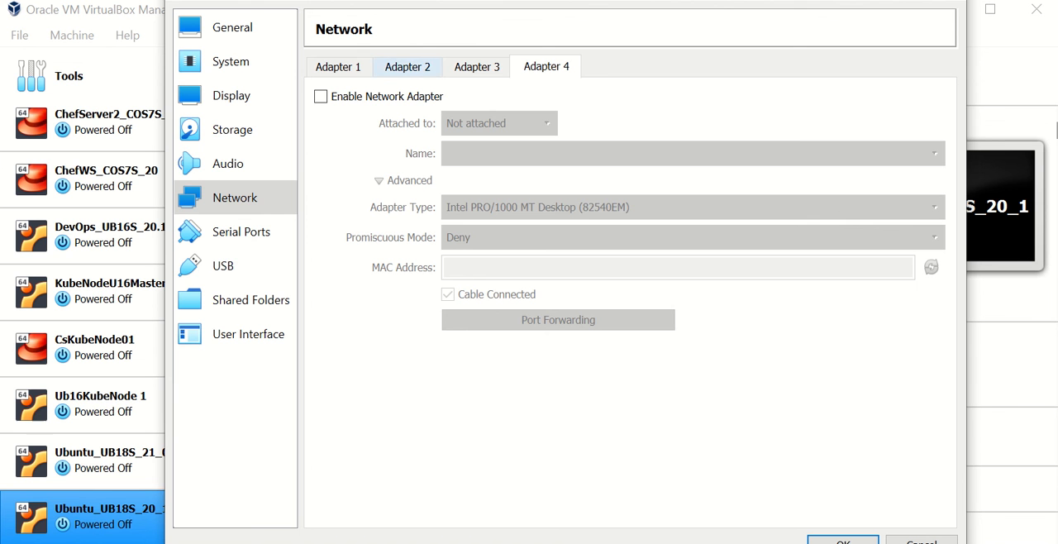
click(408, 66)
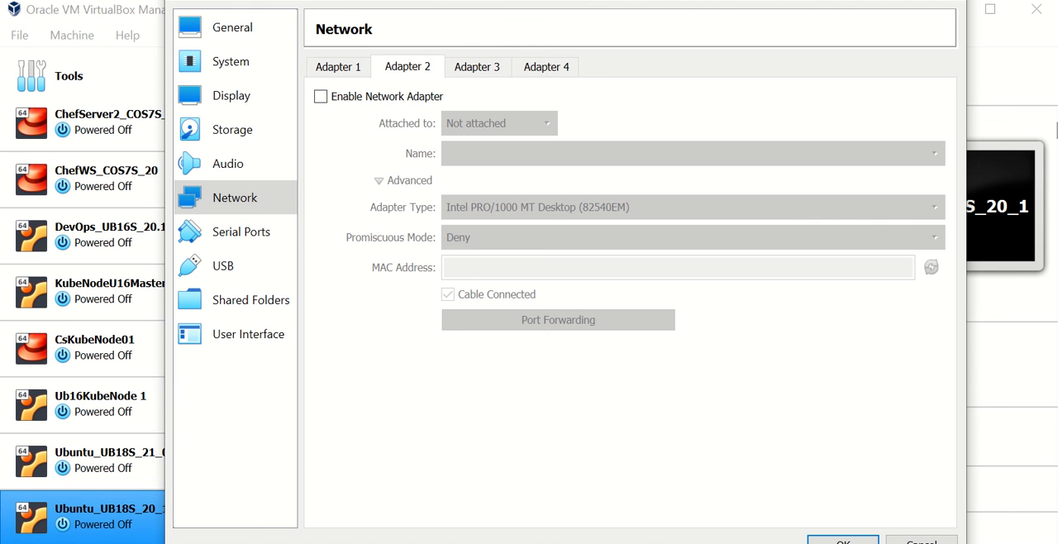
click(320, 96)
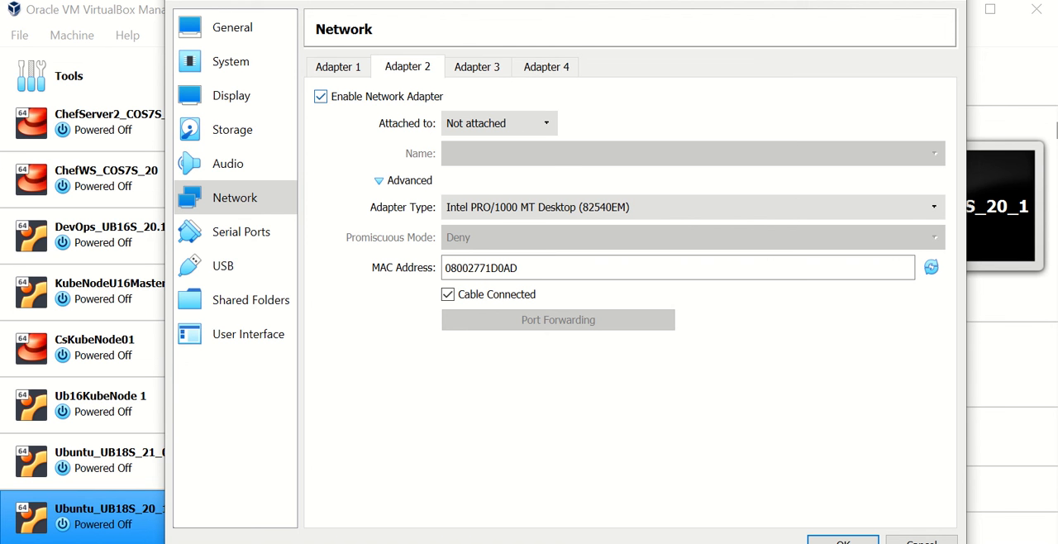
click(499, 123)
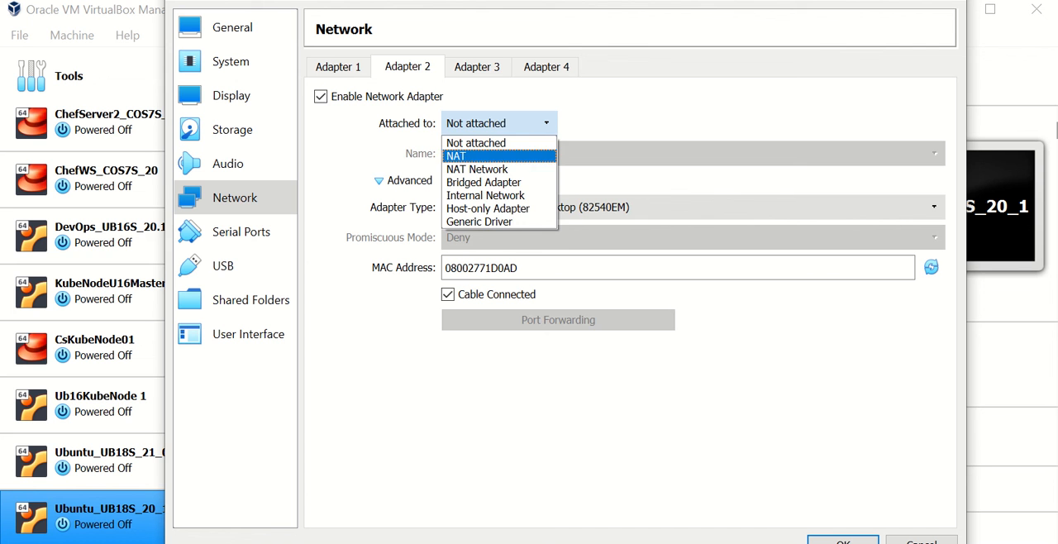
click(498, 156)
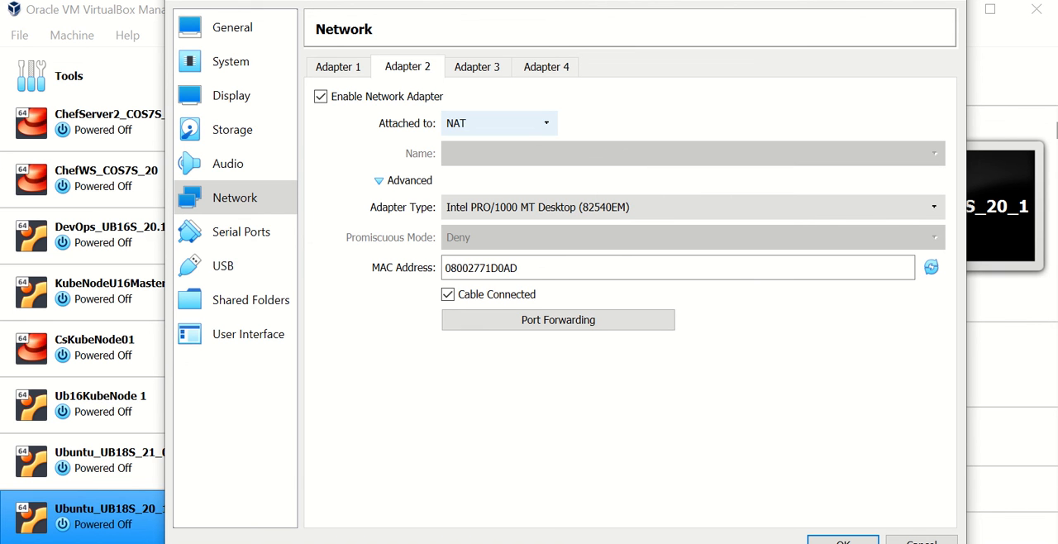
click(339, 67)
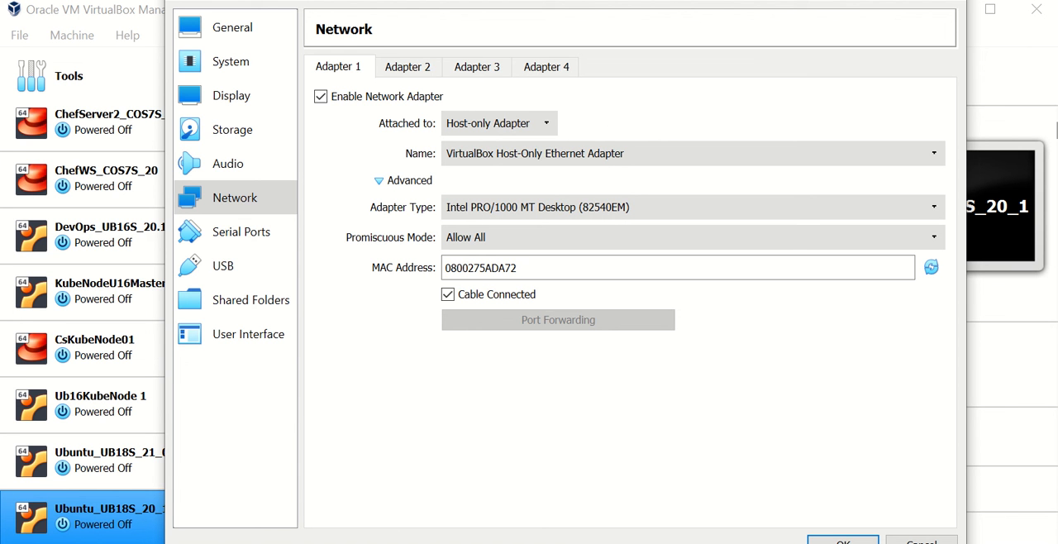
click(407, 67)
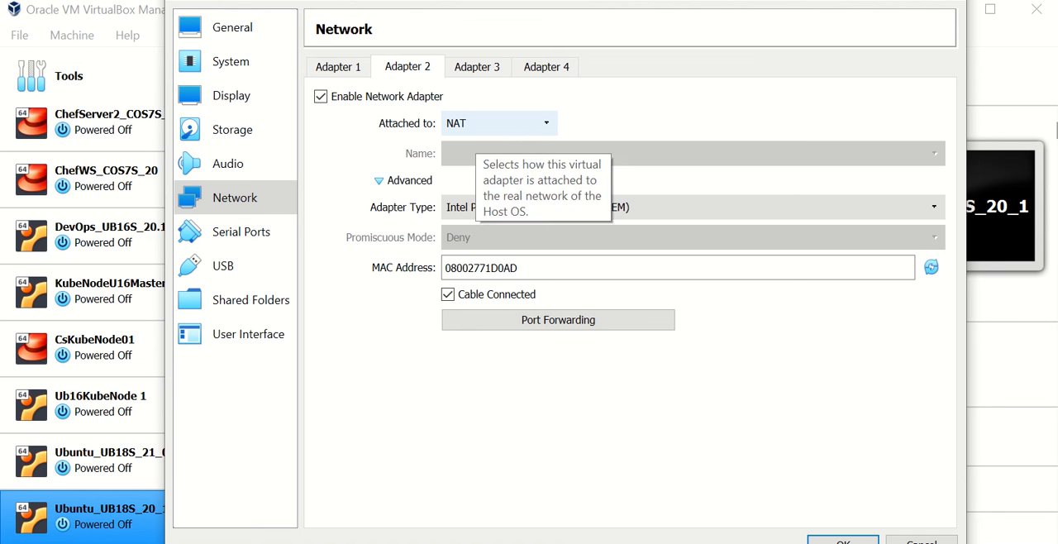
- Enable network adapter 3 as a Bridged Adapter on Intel(R) Dual Band Wireless-AC 8265 with promiscuous mode Allow All
click(477, 66)
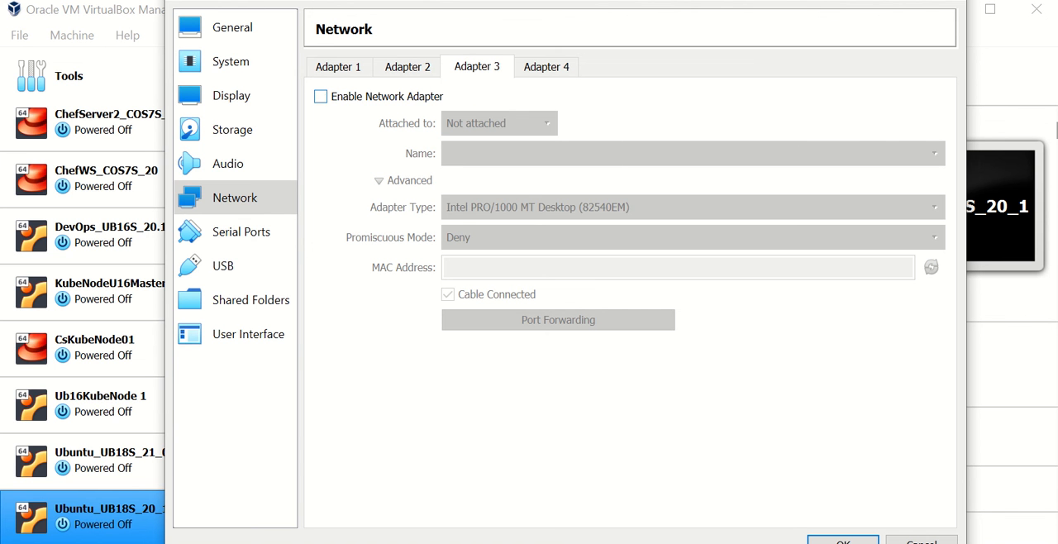
click(320, 95)
click(499, 123)
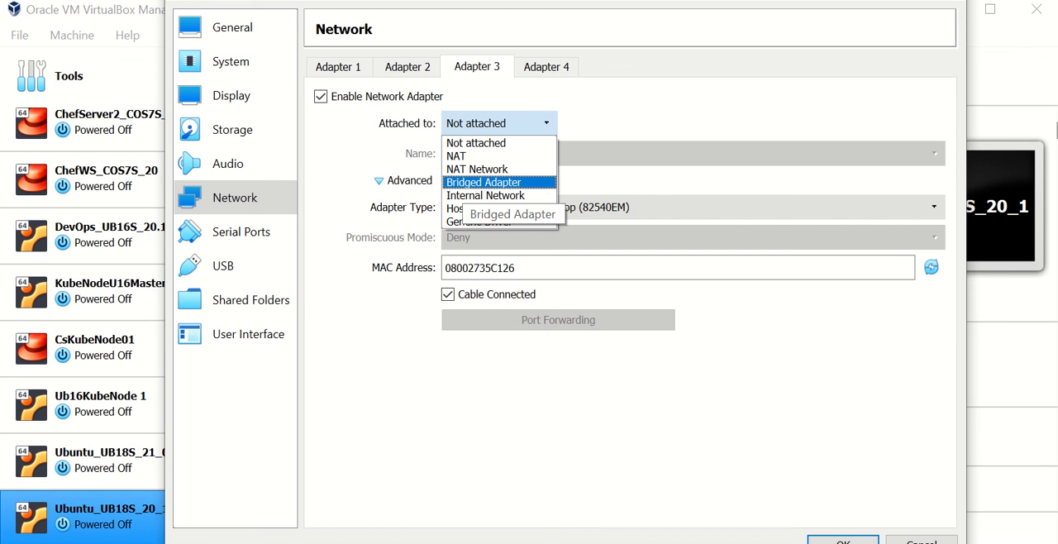
click(496, 181)
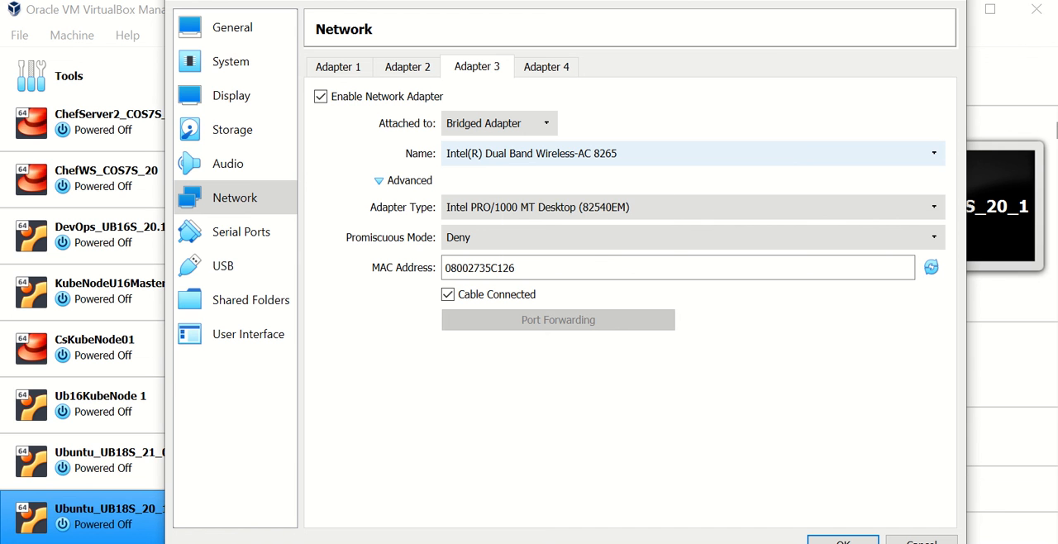
click(504, 153)
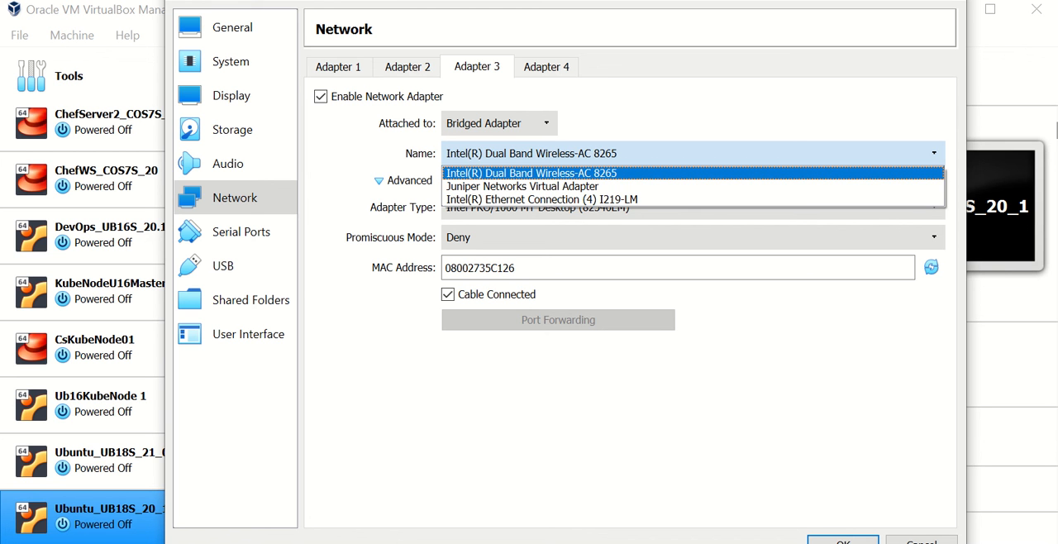
click(531, 172)
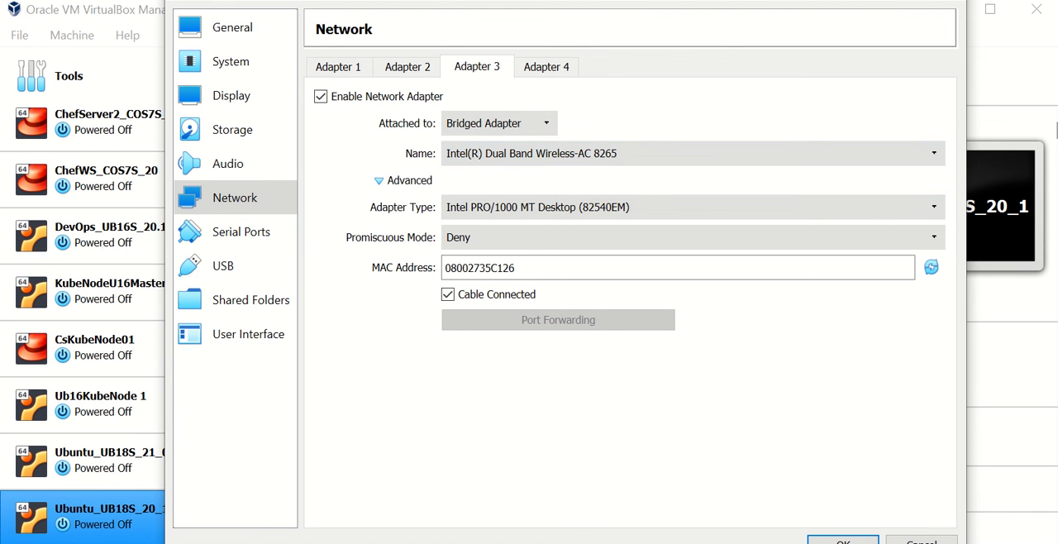
click(693, 237)
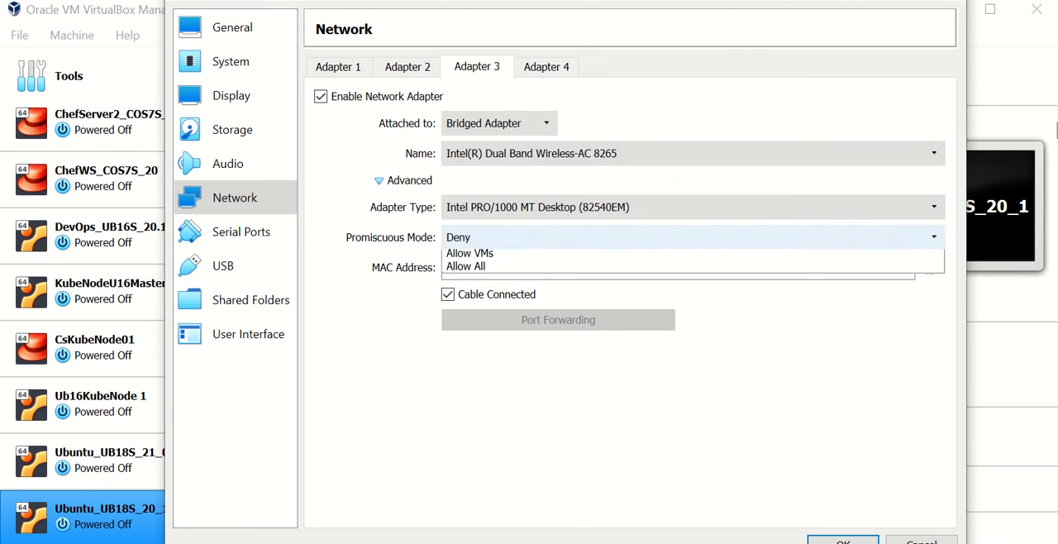
key(Return)
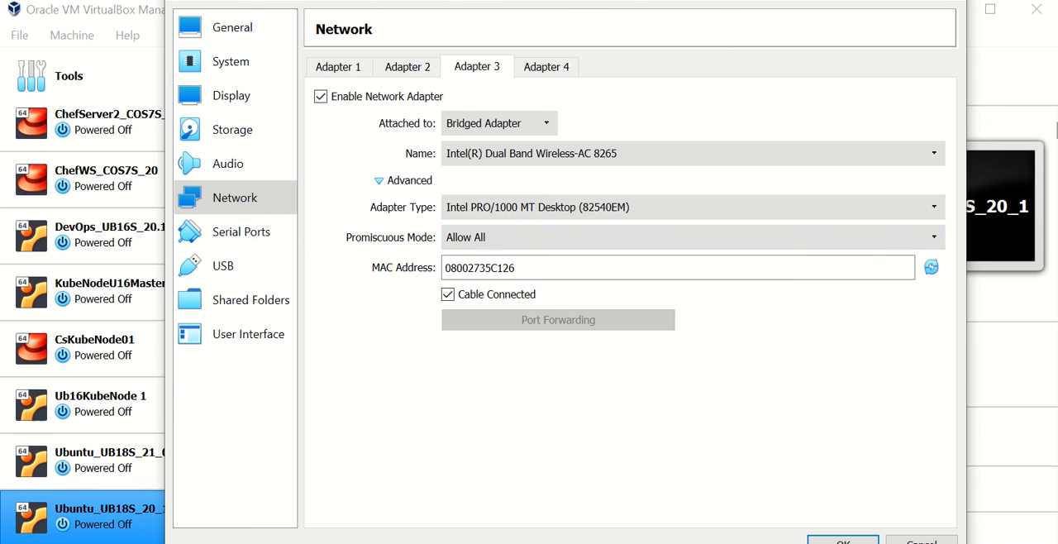